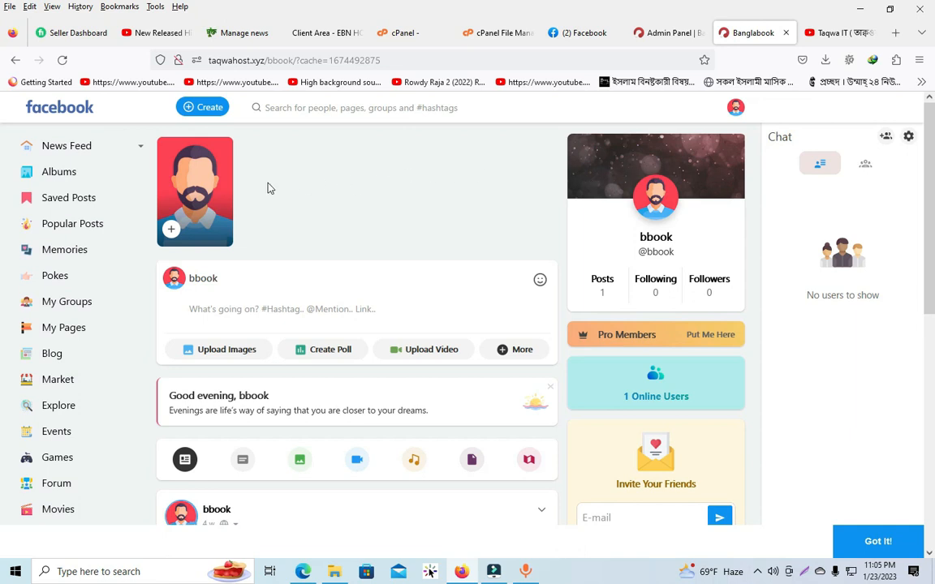
# - Browse the demo site's My Pages and Suggested pages, and the group and user chat lists
pyautogui.scroll(-3, 243, 227)
pyautogui.scroll(2, 73, 278)
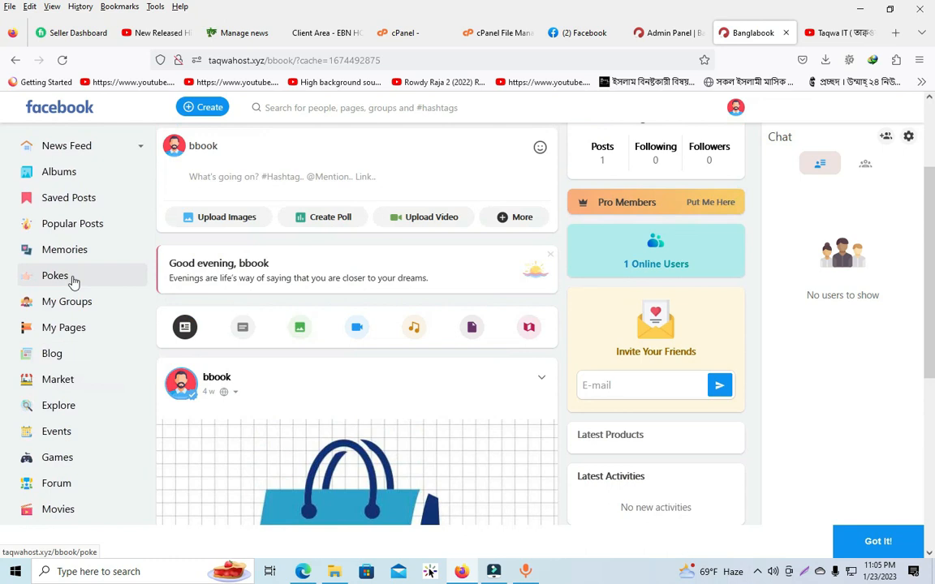
pyautogui.click(77, 326)
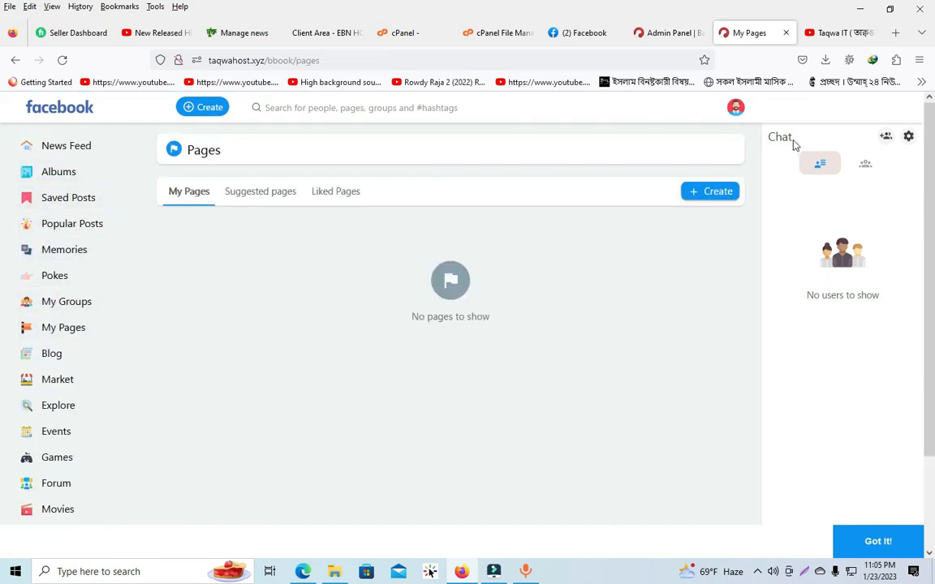
pyautogui.click(869, 170)
pyautogui.click(818, 168)
pyautogui.click(258, 200)
pyautogui.click(189, 201)
# - Return to the News Feed and look at the Create options, then dismiss them
pyautogui.click(67, 149)
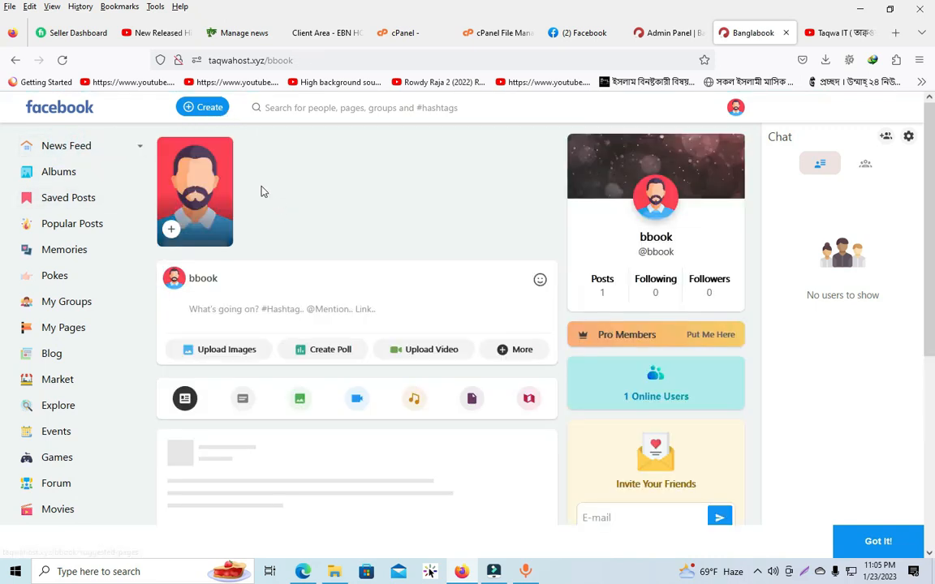
pyautogui.click(201, 114)
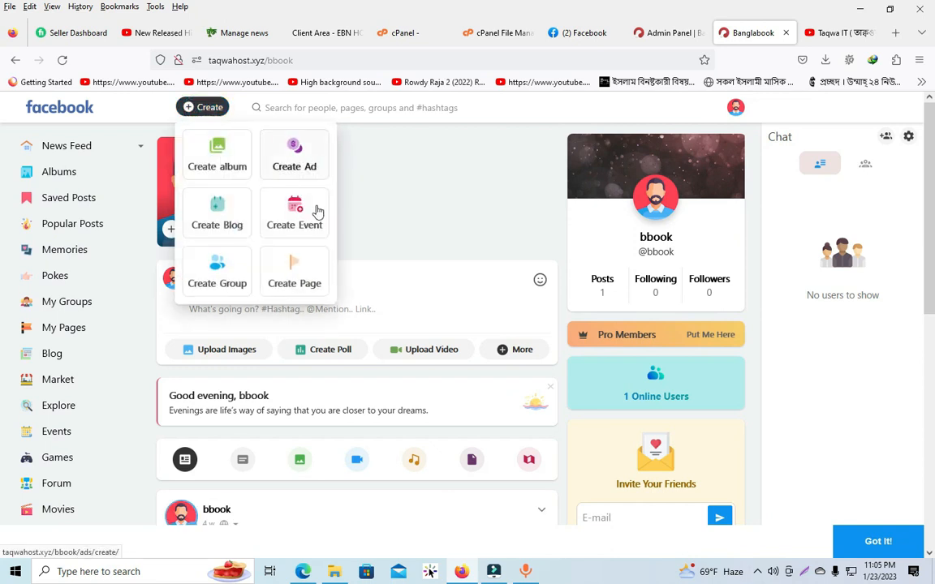
pyautogui.click(391, 254)
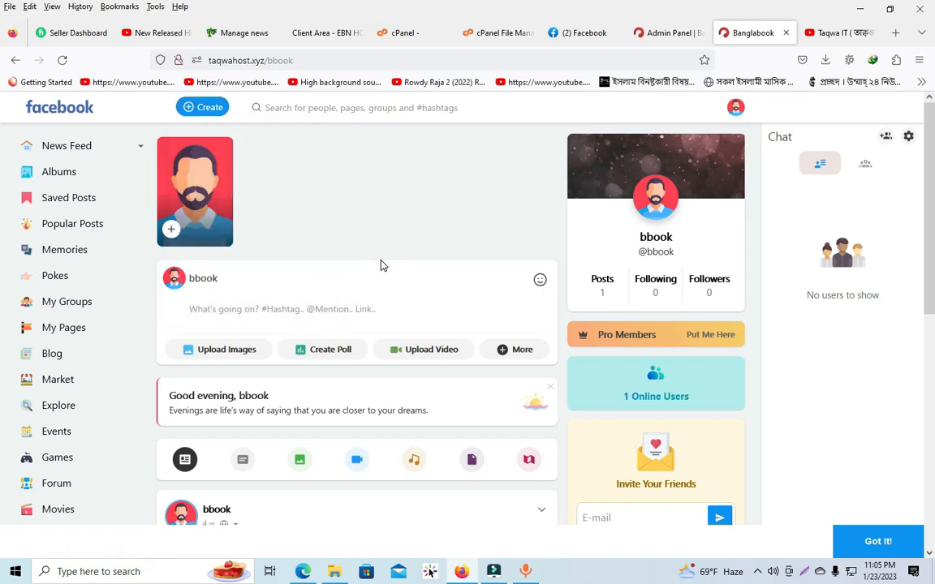
pyautogui.scroll(-5, 387, 327)
pyautogui.scroll(4, 382, 325)
pyautogui.scroll(1, 348, 301)
# - Start an image post, cancel it and close the composer, then go to the Taqwa IT YouTube tab
pyautogui.click(236, 350)
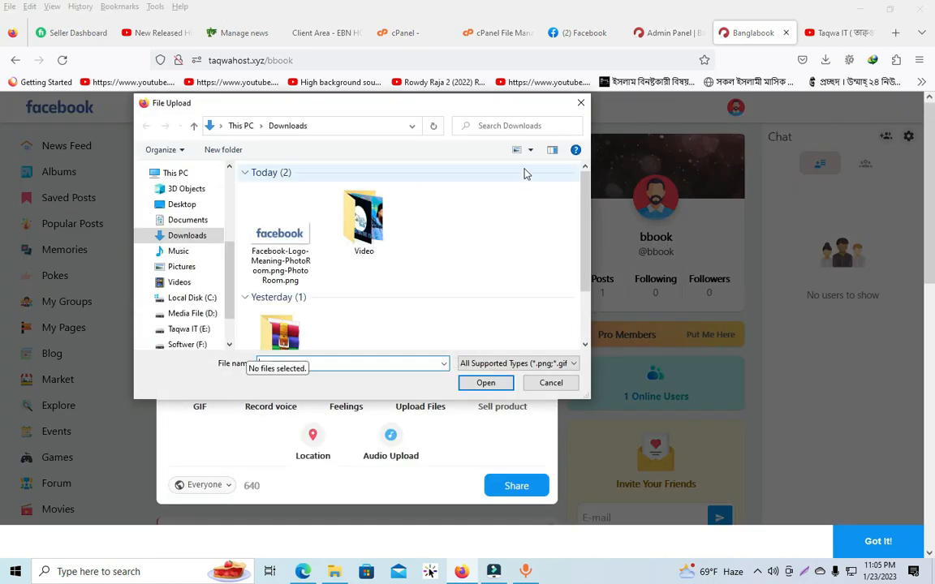
pyautogui.click(580, 103)
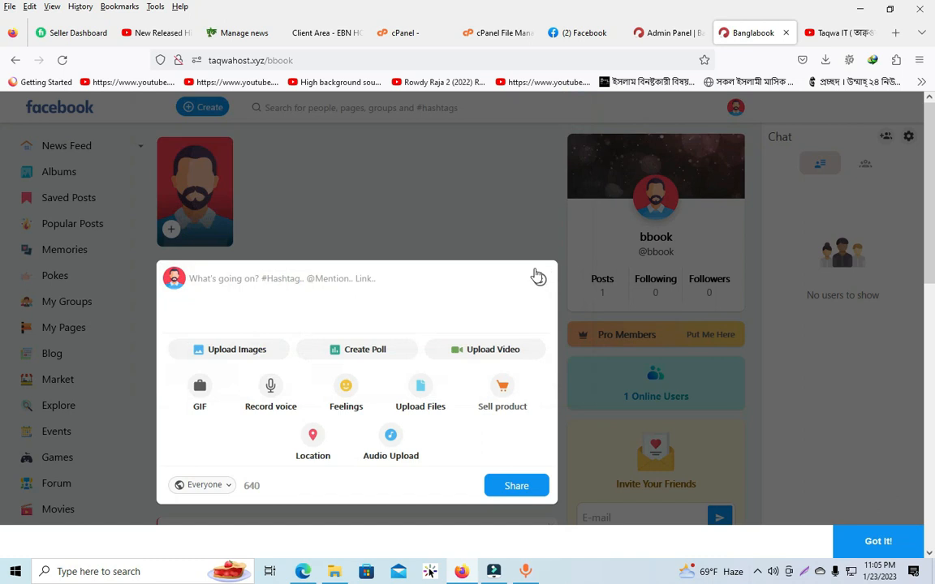
pyautogui.click(460, 235)
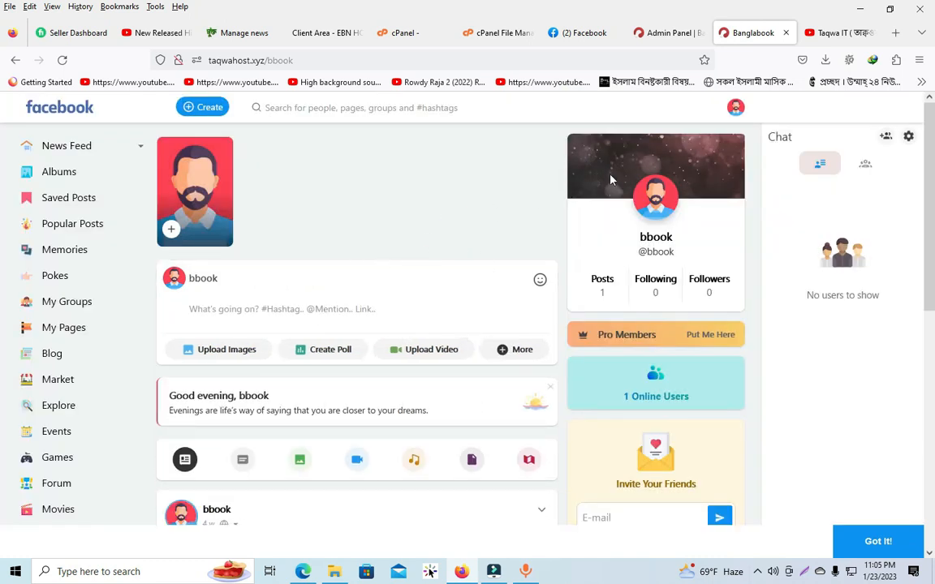
pyautogui.click(816, 34)
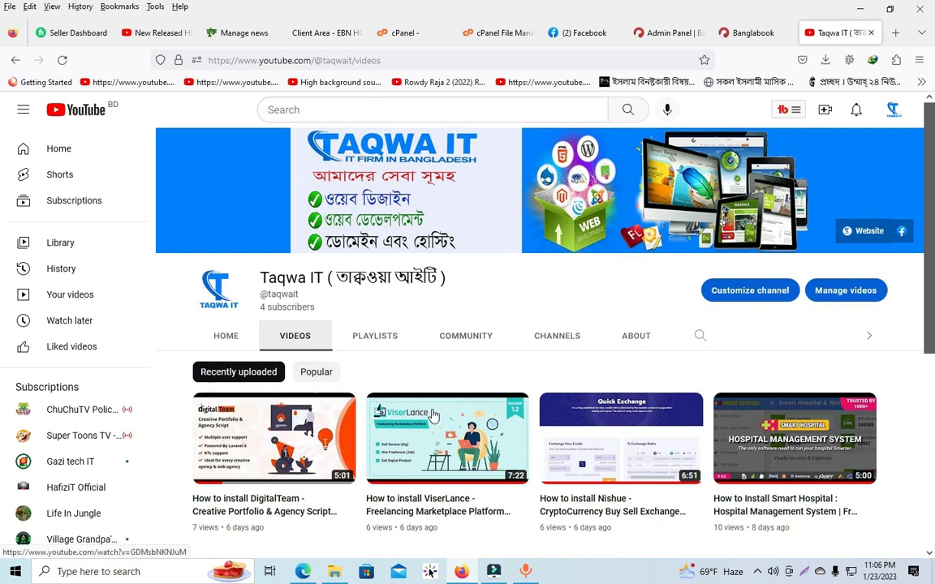
# - Scroll through the Taqwa IT channel's recent installation tutorial videos
pyautogui.scroll(-1, 365, 381)
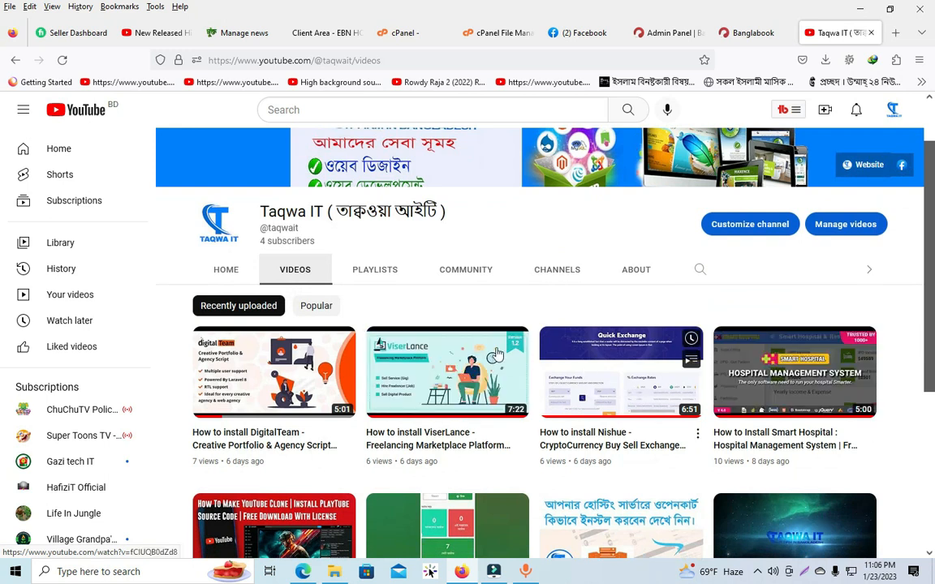
pyautogui.scroll(1, 483, 310)
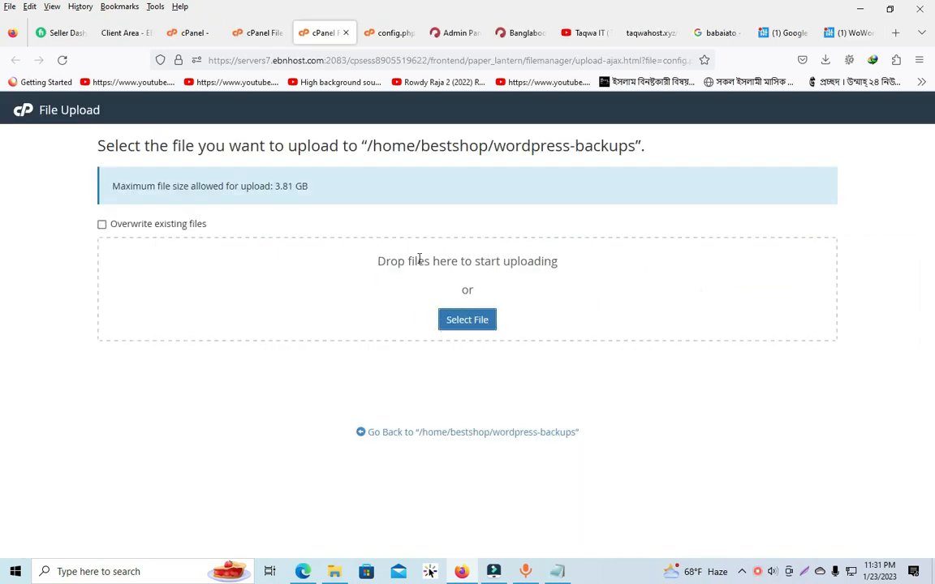
# - Upload Script.zip from the wowonder v4.1.4 folder into wordpress-backups, then return to the folder listing
pyautogui.click(257, 33)
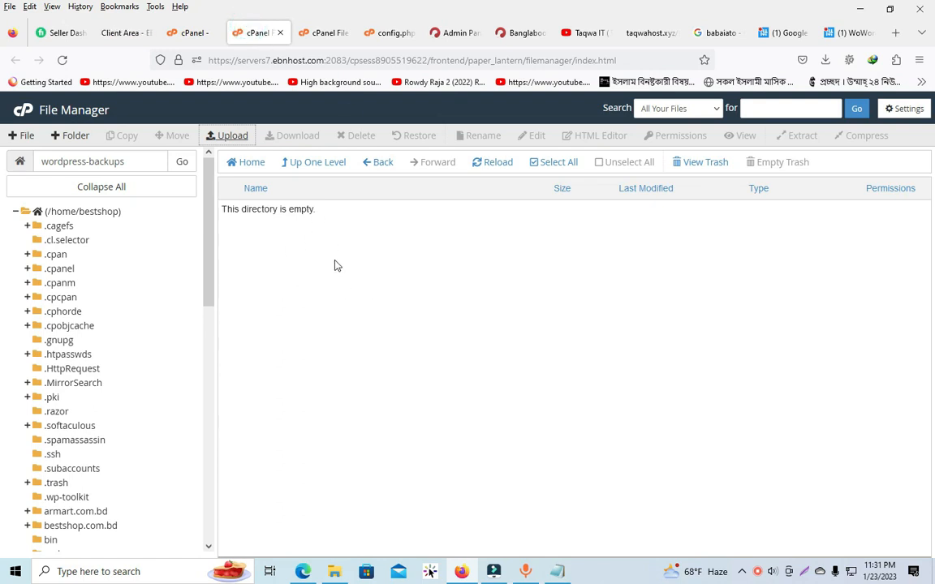
pyautogui.click(323, 33)
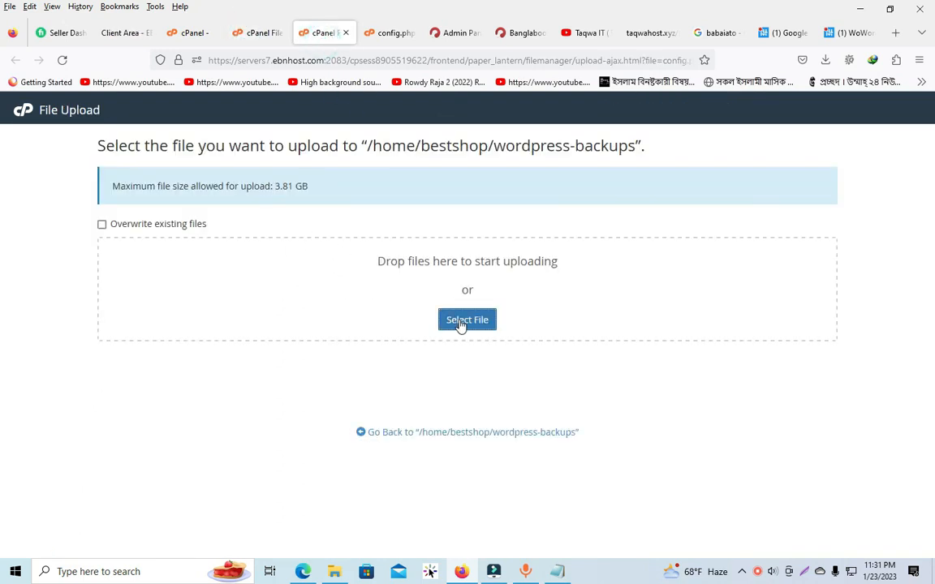
pyautogui.click(462, 323)
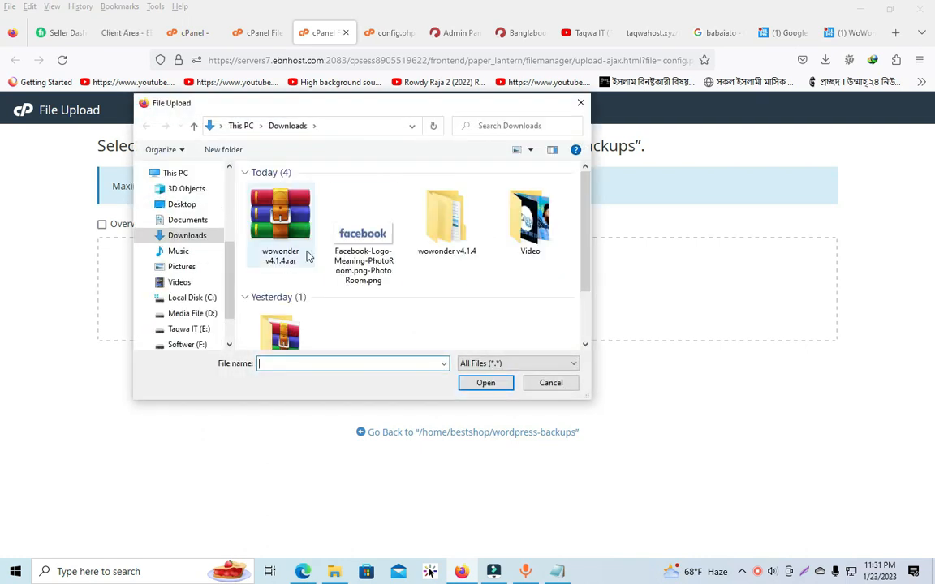
pyautogui.doubleClick(446, 213)
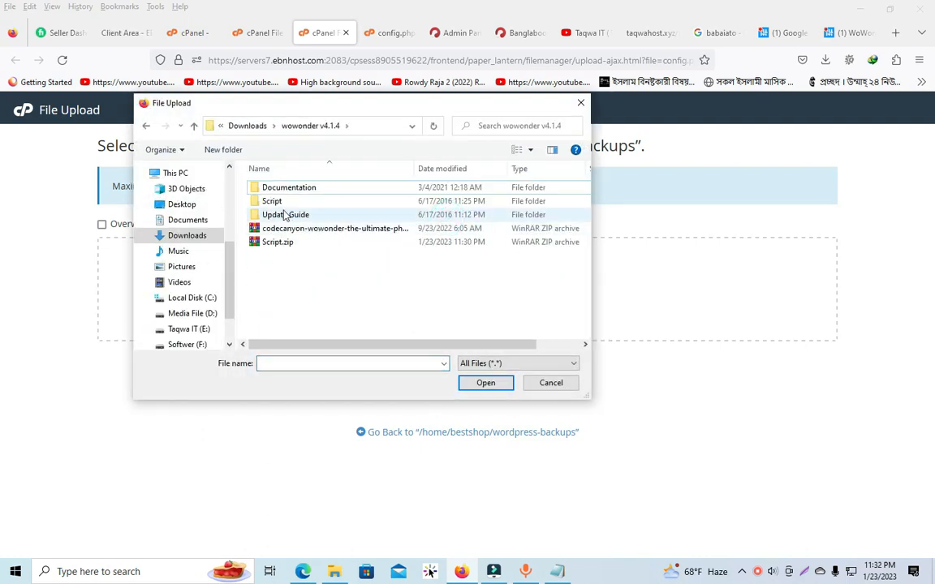
pyautogui.click(280, 242)
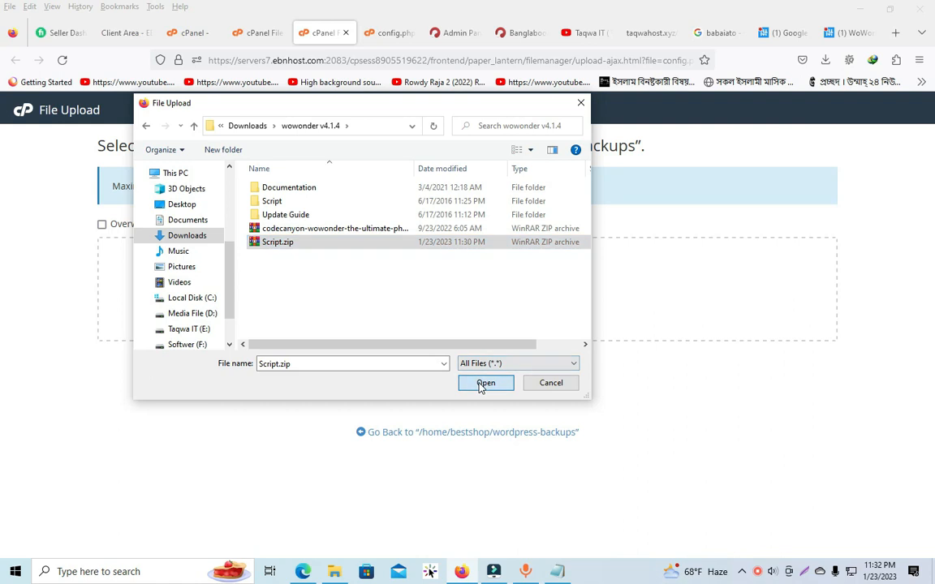
pyautogui.click(484, 383)
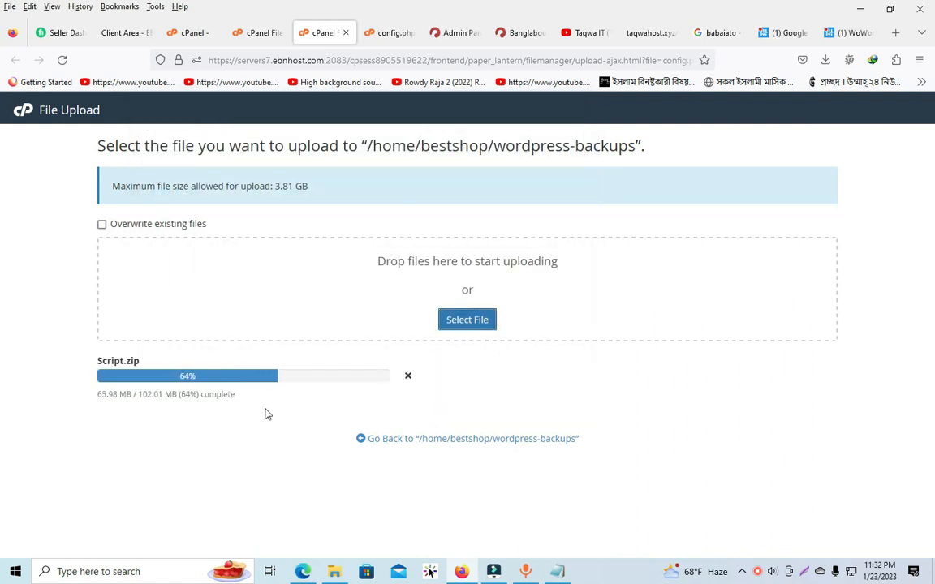
pyautogui.click(435, 439)
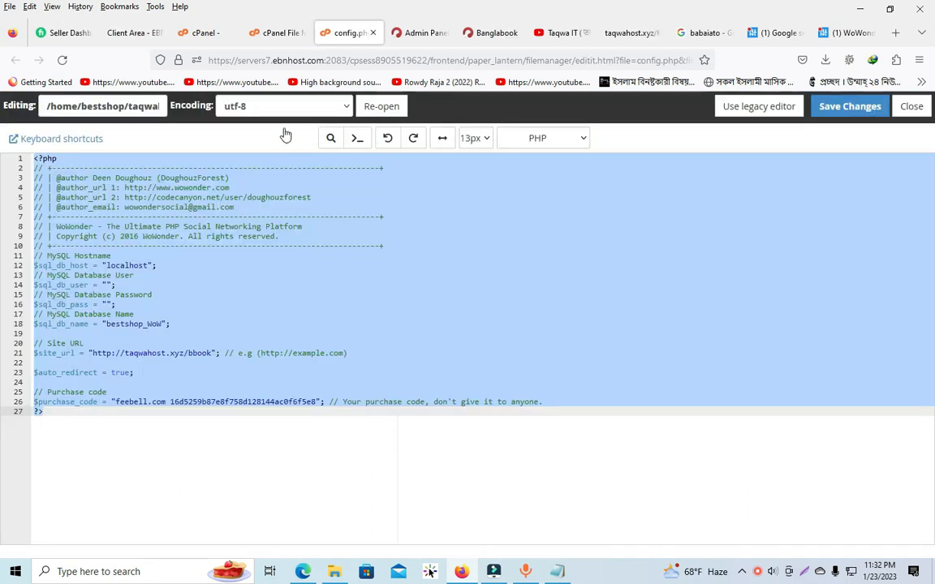
# - Extract Script.zip in the wordpress-backups folder
pyautogui.click(280, 33)
pyautogui.click(241, 211)
pyautogui.rightClick(240, 212)
pyautogui.click(272, 354)
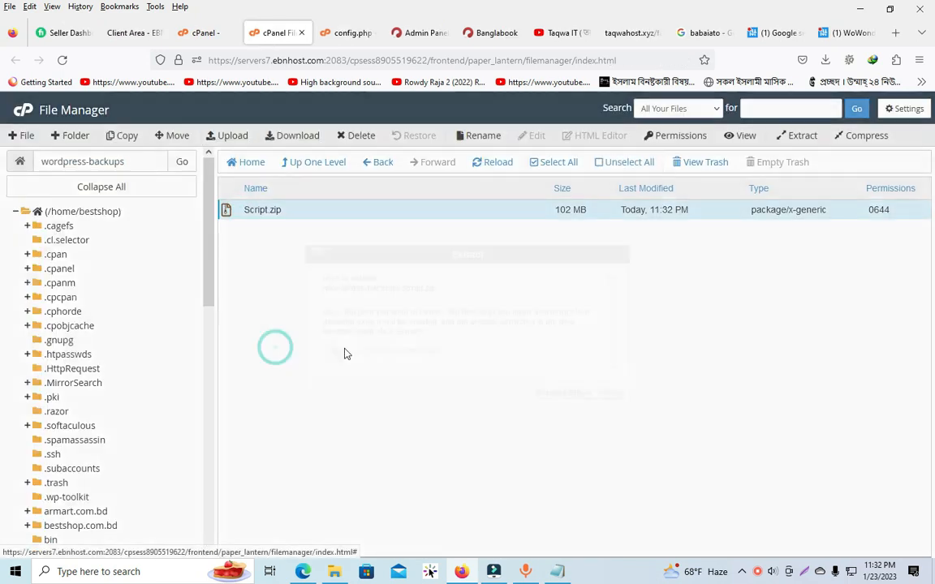
pyautogui.click(561, 393)
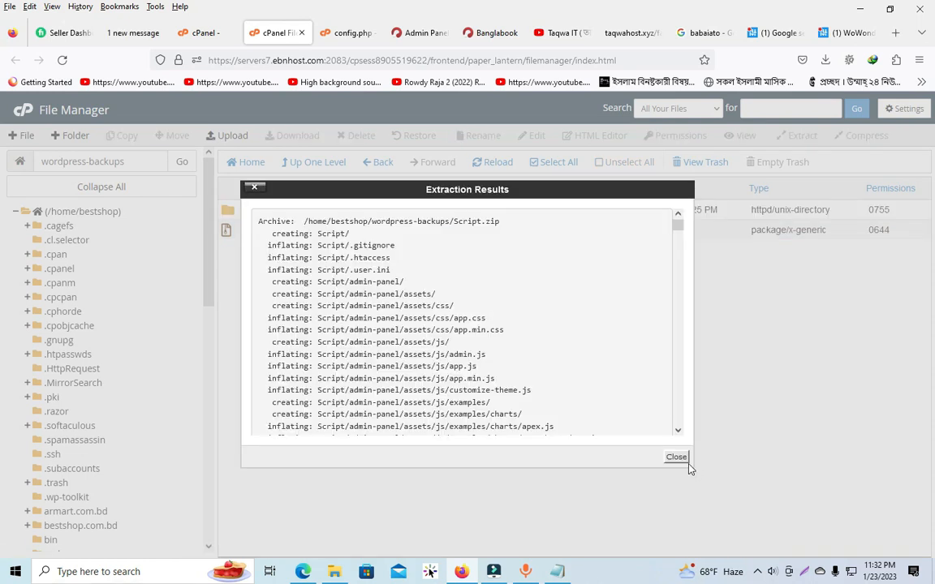
pyautogui.click(682, 459)
# - Move all 39 items from the Script folder into taqwahost.xyz/facebook and open that folder
pyautogui.doubleClick(252, 211)
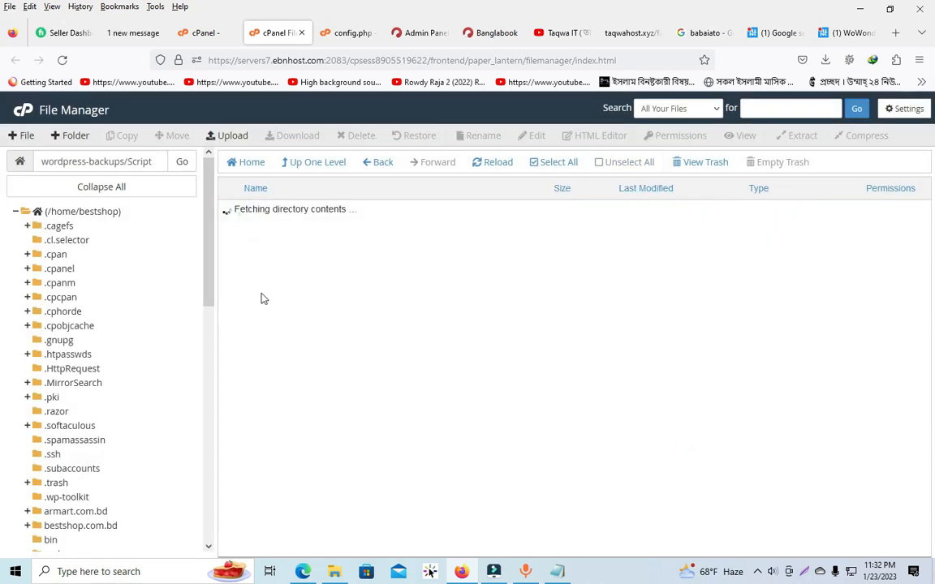
pyautogui.click(568, 162)
pyautogui.scroll(-4, 98, 340)
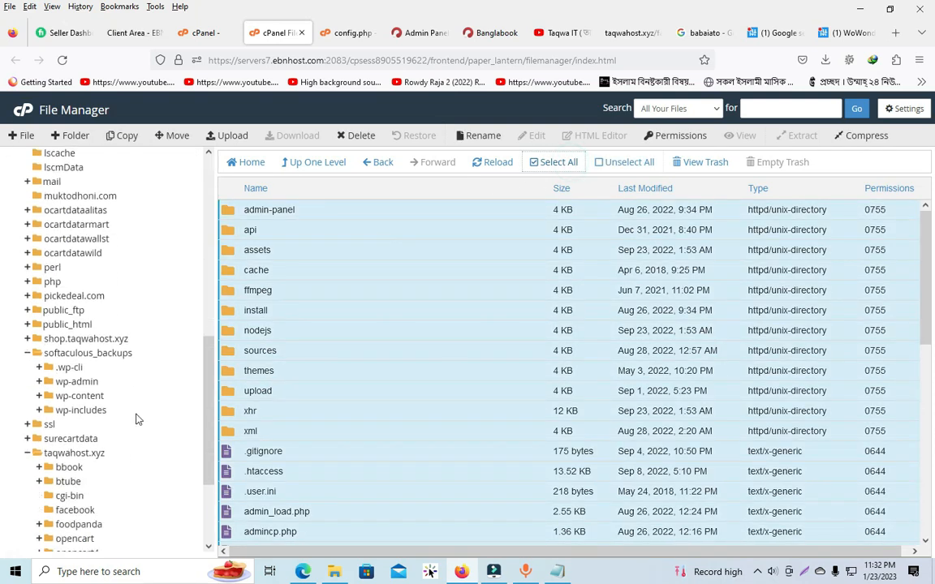
pyautogui.scroll(-3, 136, 417)
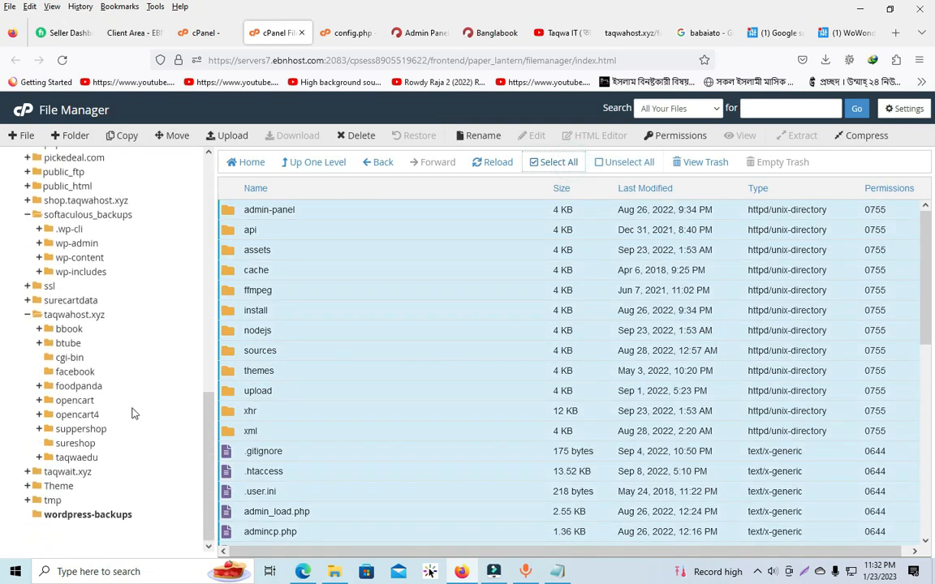
pyautogui.moveTo(227, 209); pyautogui.dragTo(77, 377)
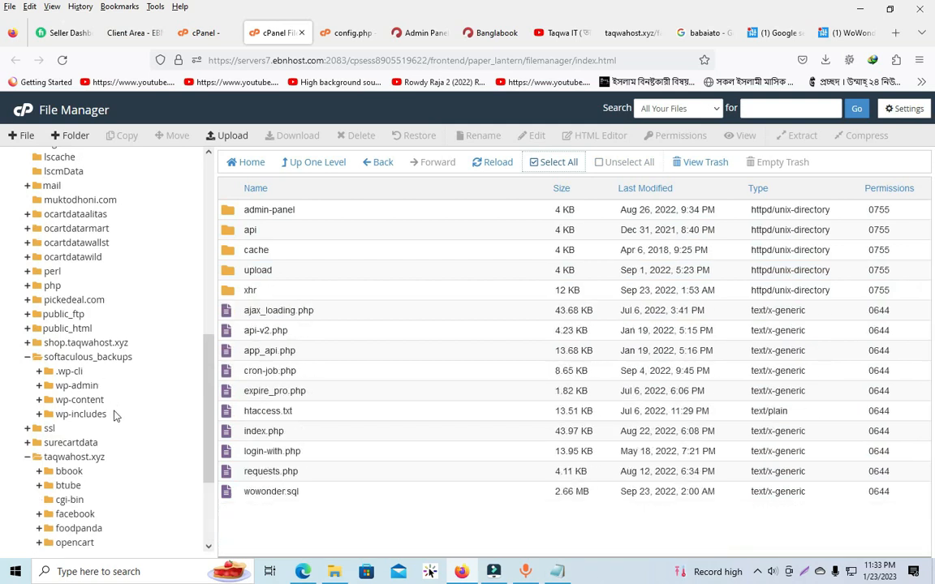
pyautogui.scroll(-3, 105, 415)
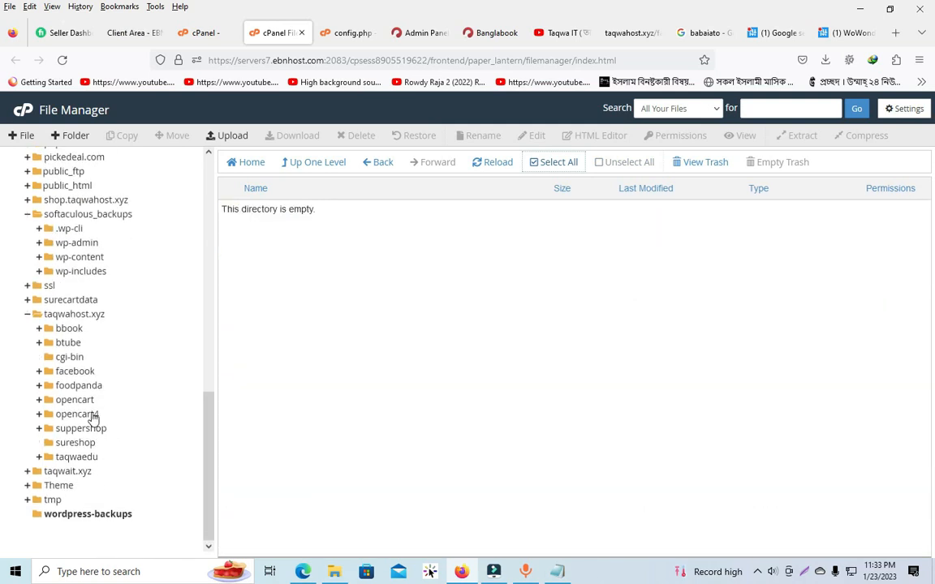
pyautogui.scroll(5, 81, 392)
pyautogui.scroll(5, 89, 393)
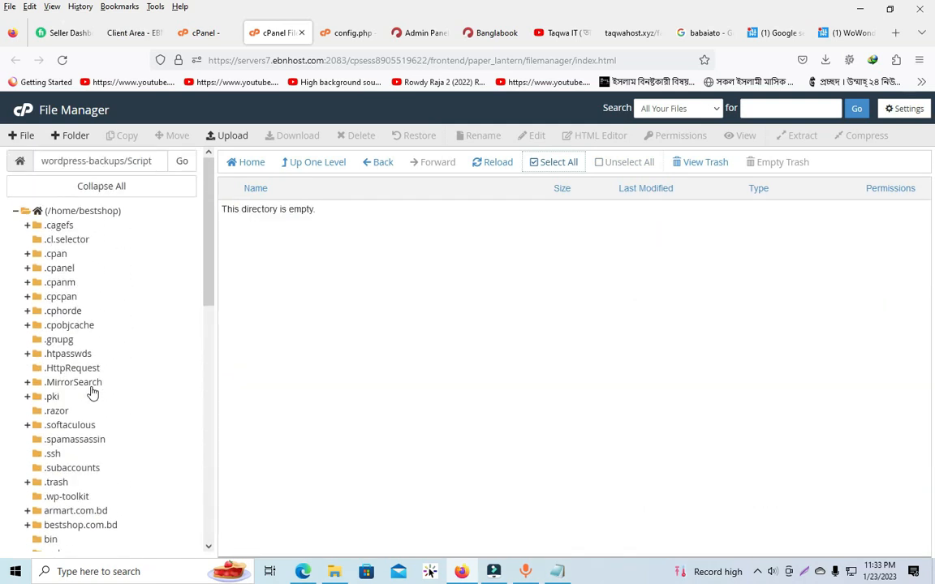
pyautogui.scroll(-10, 114, 438)
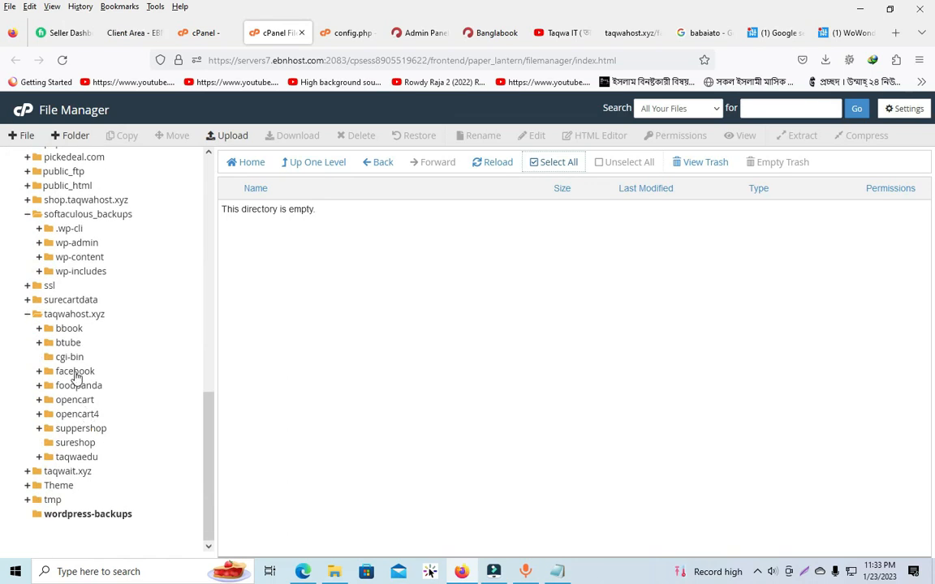
pyautogui.click(74, 371)
pyautogui.scroll(10, 142, 244)
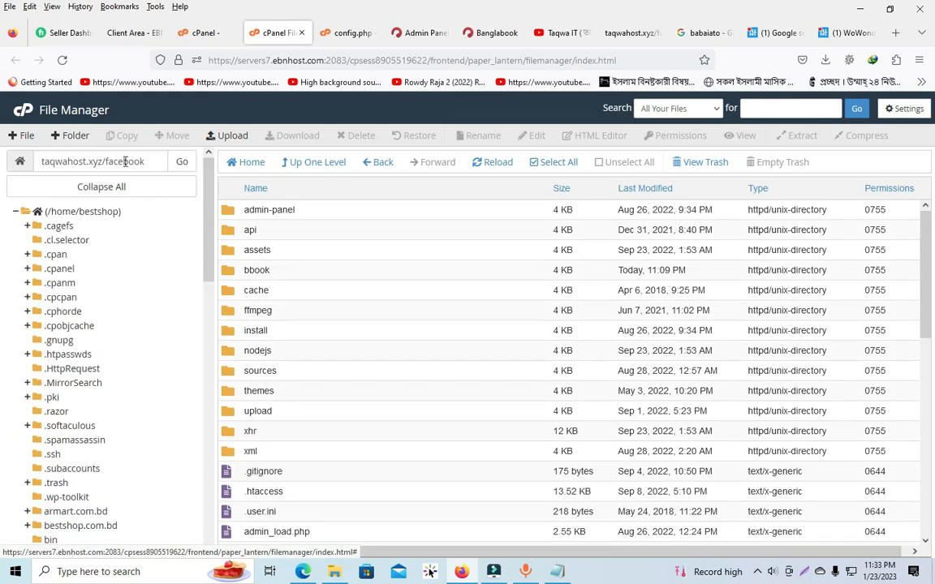
# - Load the taqwahost.xyz/facebook path in a new browser tab
pyautogui.tripleClick(119, 162)
pyautogui.rightClick(99, 164)
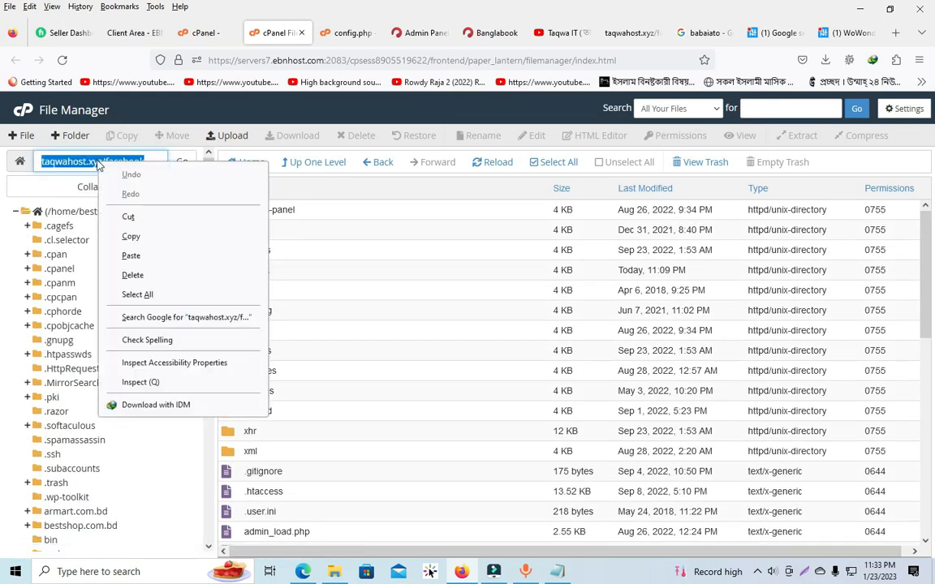
pyautogui.click(130, 235)
pyautogui.hotkey('ctrl', 't')
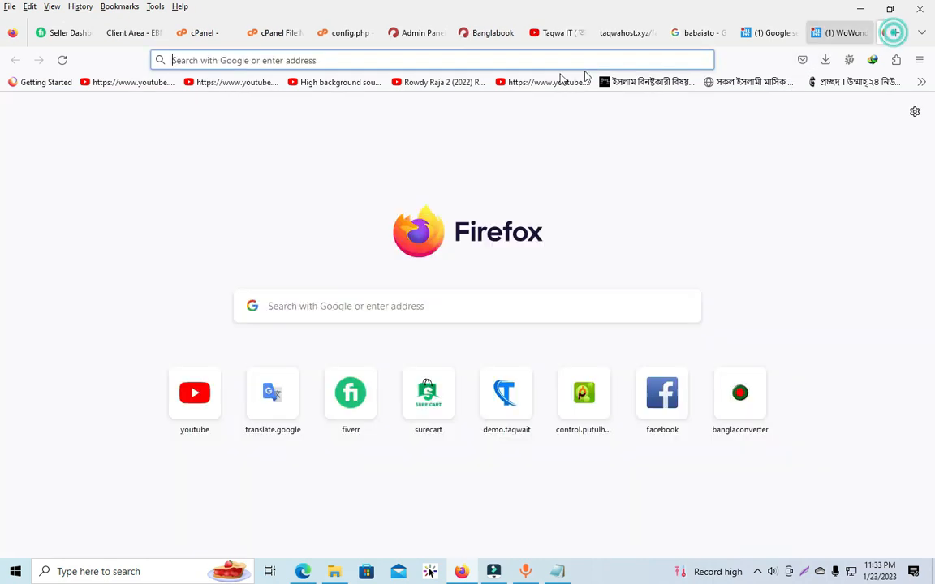
pyautogui.rightClick(481, 60)
pyautogui.click(498, 152)
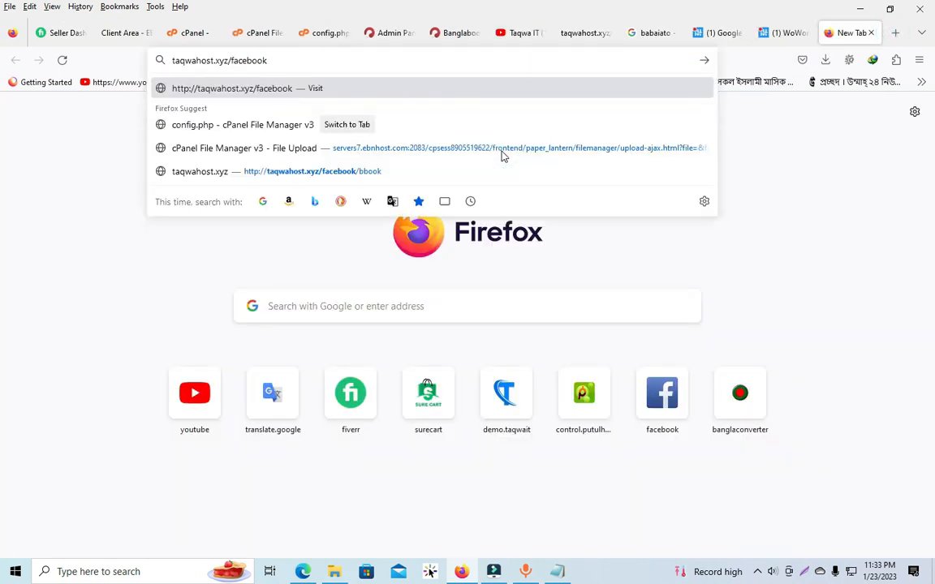
pyautogui.press('Return')
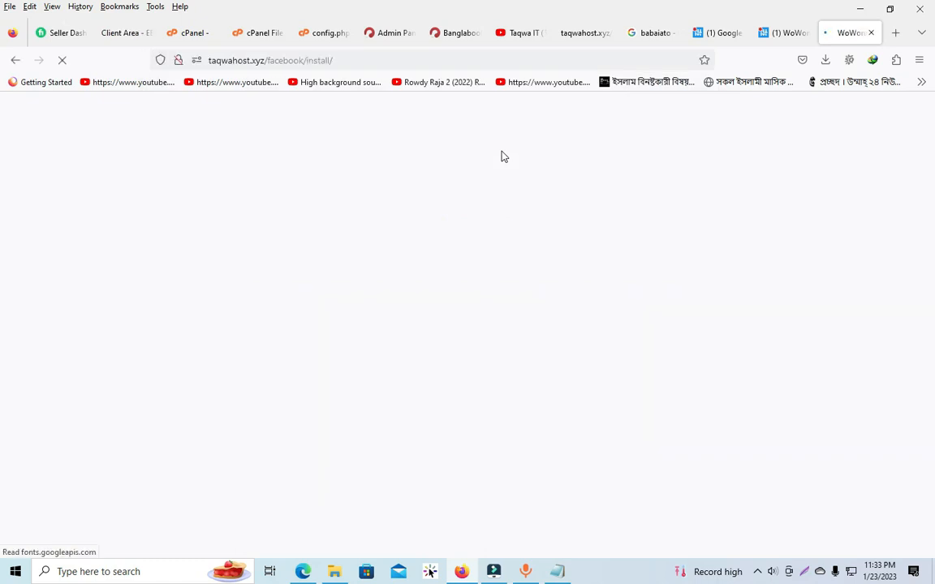
# - Accept the terms and pass the requirements check to the Installation form, then return to cPanel home
pyautogui.scroll(-1, 315, 303)
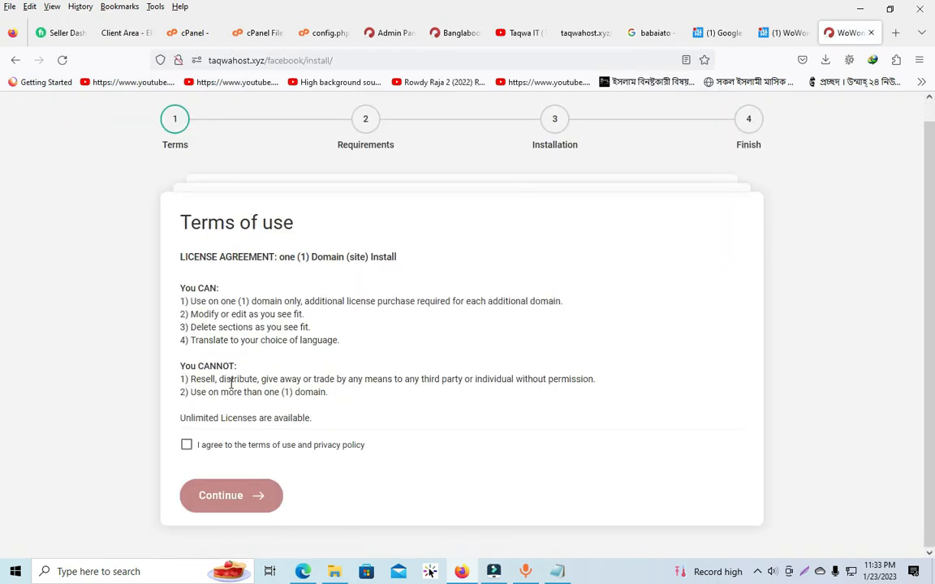
pyautogui.click(188, 445)
pyautogui.click(234, 506)
pyautogui.scroll(-3, 511, 350)
pyautogui.scroll(2, 513, 303)
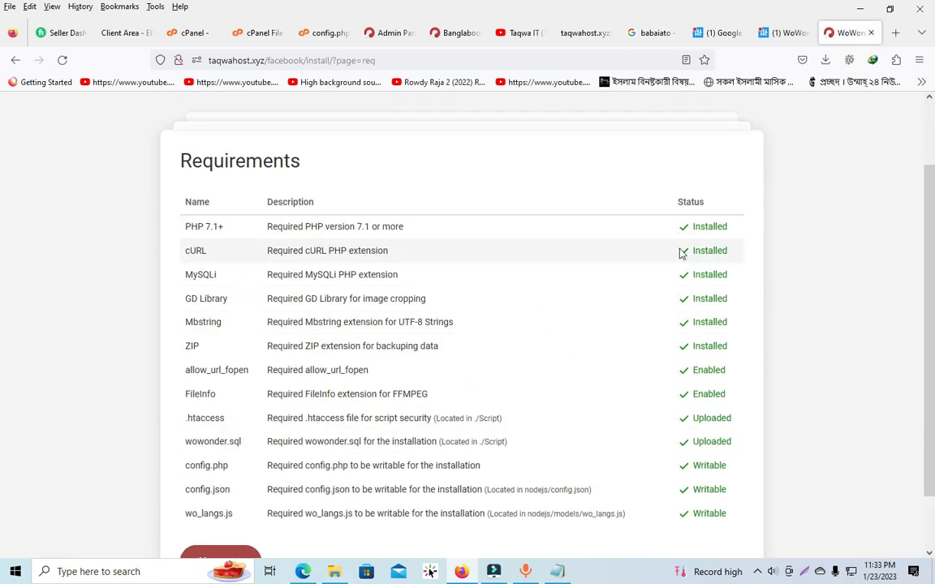
pyautogui.scroll(-2, 680, 249)
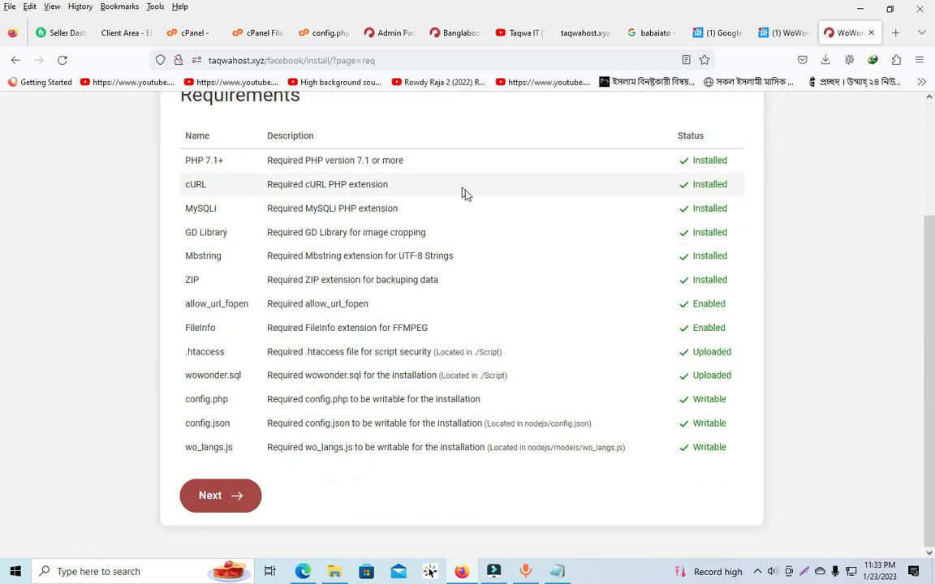
pyautogui.scroll(2, 422, 203)
pyautogui.scroll(-2, 365, 373)
pyautogui.scroll(4, 292, 199)
pyautogui.scroll(-4, 284, 284)
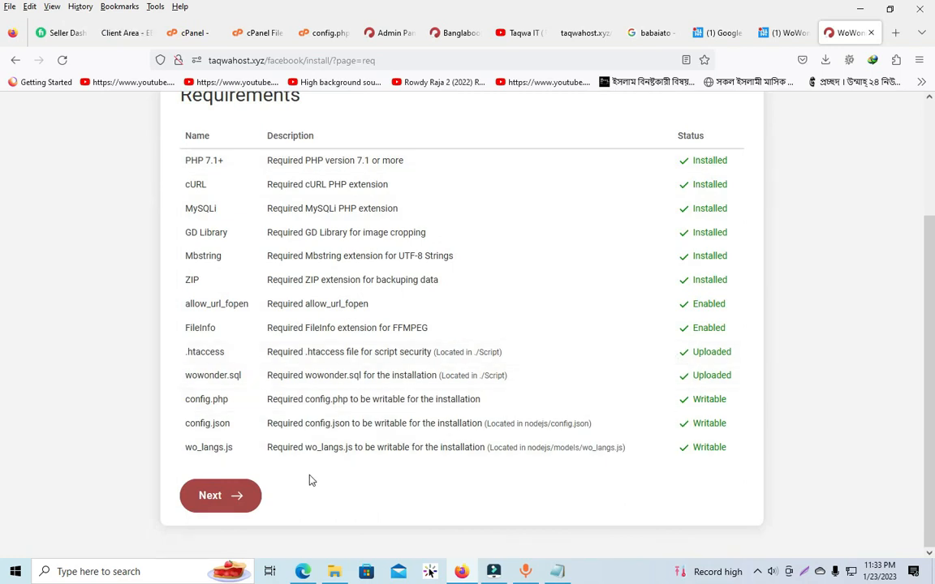
pyautogui.click(210, 498)
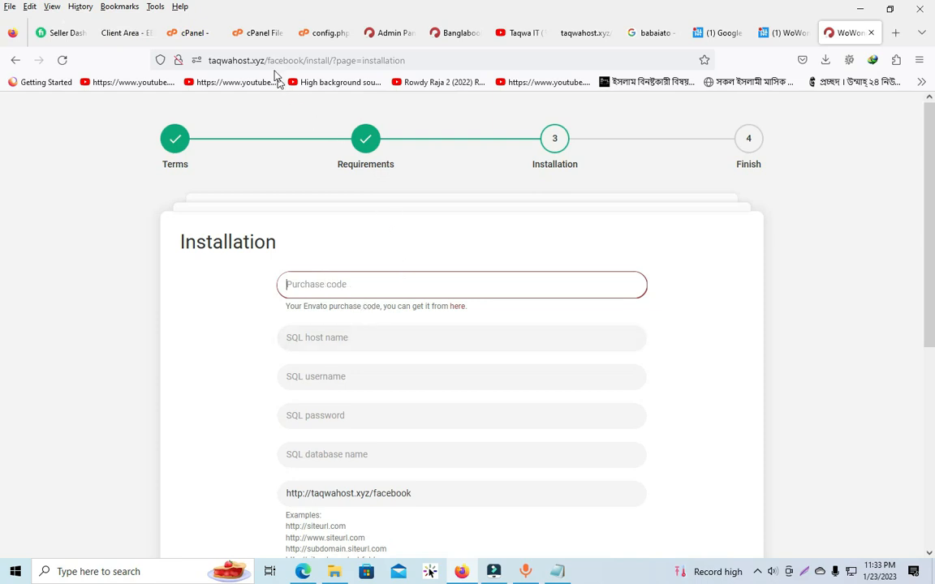
pyautogui.click(257, 34)
pyautogui.click(195, 32)
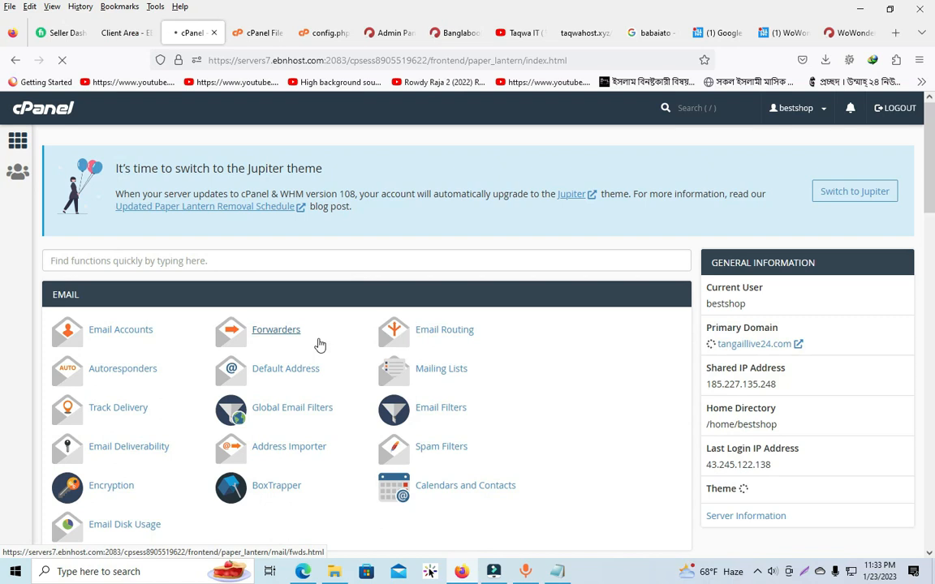
# - Create the MySQL database bestshop_facebook, copying the name 'facebook' for later use
pyautogui.scroll(-3, 321, 345)
pyautogui.scroll(-2, 320, 344)
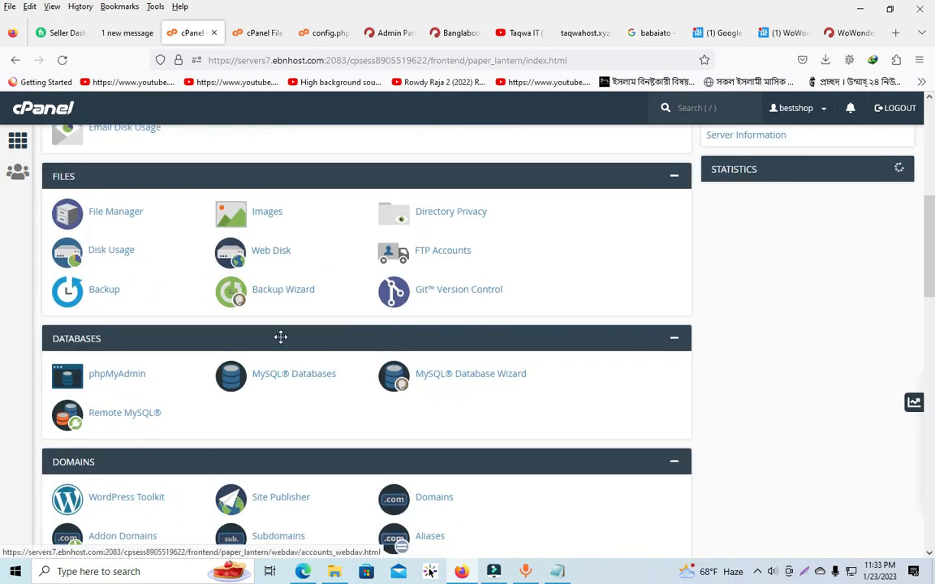
pyautogui.click(259, 375)
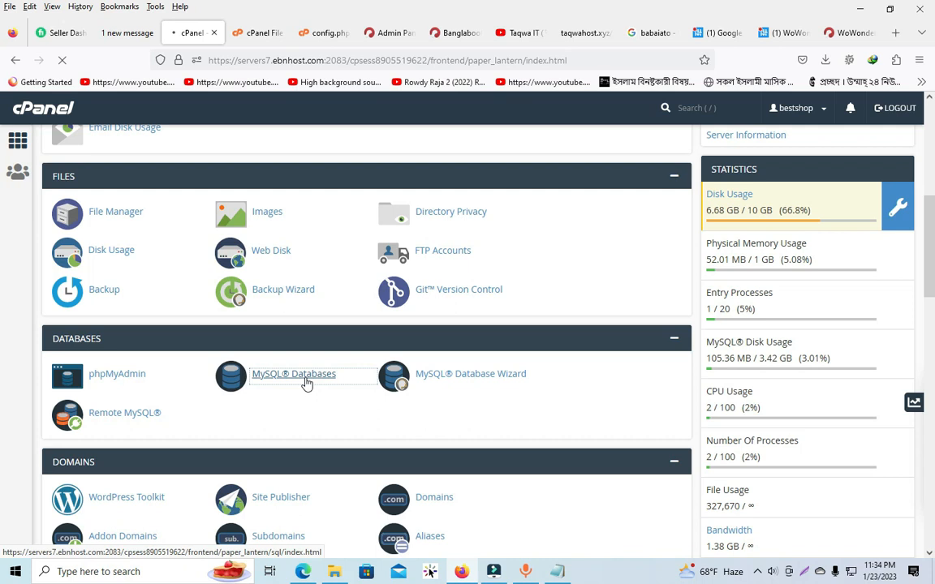
pyautogui.click(175, 296)
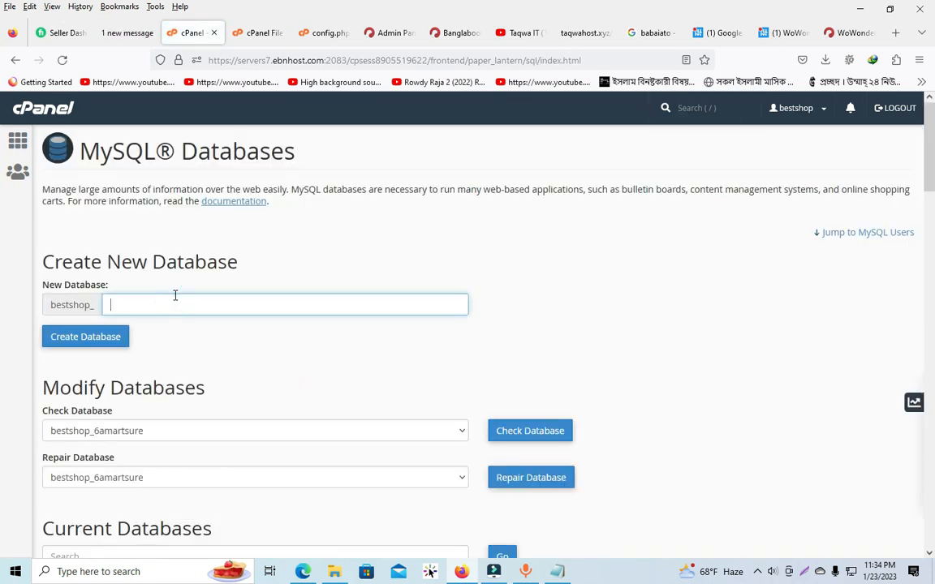
pyautogui.write('faceboo')
pyautogui.doubleClick(165, 306)
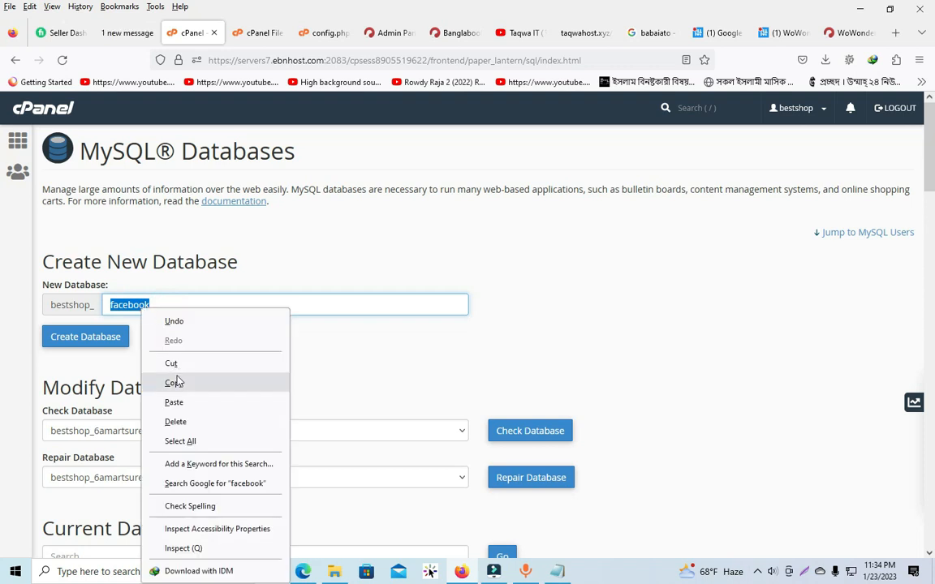
pyautogui.click(176, 382)
pyautogui.click(102, 341)
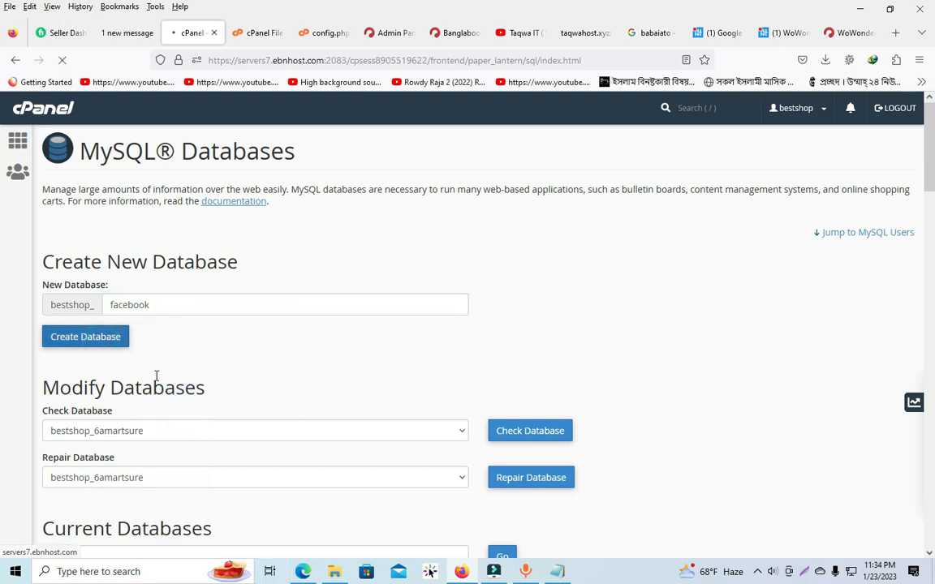
pyautogui.click(478, 245)
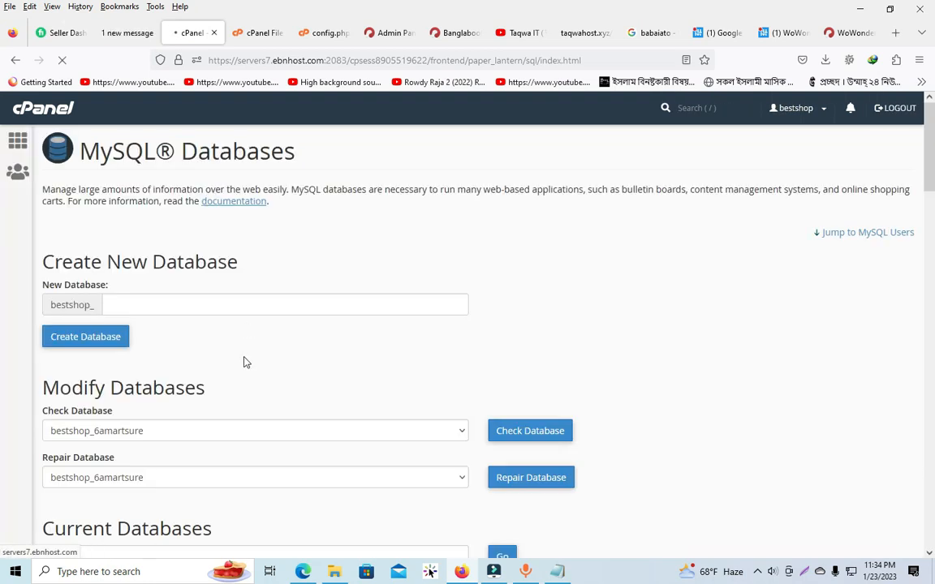
# - Paste 'facebook' as the new MySQL user's username
pyautogui.scroll(-5, 235, 361)
pyautogui.scroll(-7, 203, 359)
pyautogui.scroll(3, 183, 317)
pyautogui.click(144, 303)
pyautogui.rightClick(145, 303)
pyautogui.click(177, 436)
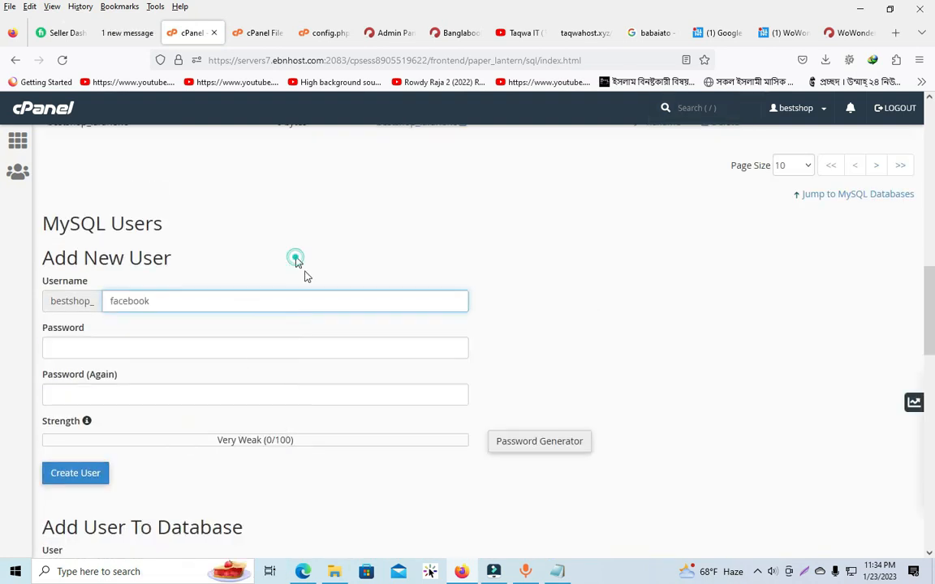
# - Generate and copy a very strong password, then create user bestshop_facebook with it
pyautogui.click(523, 443)
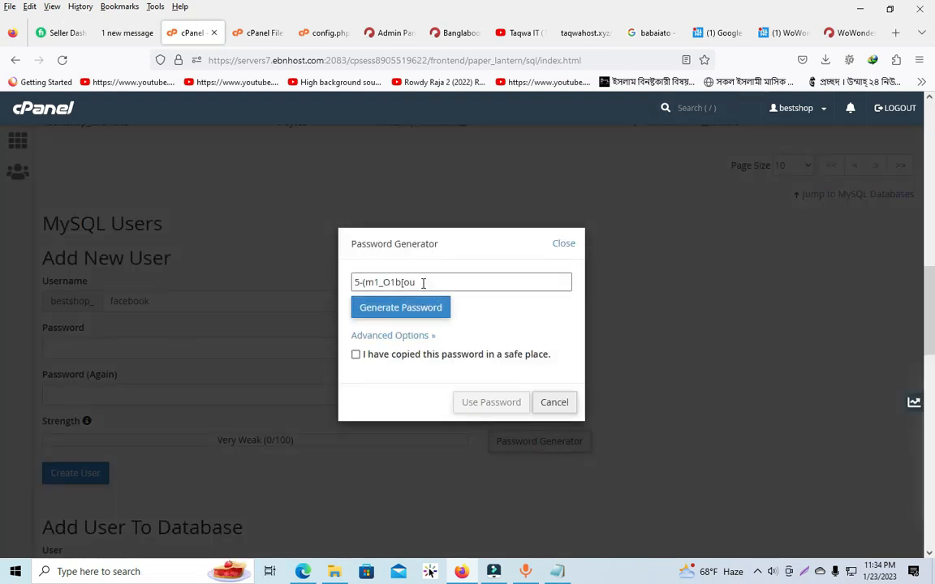
pyautogui.moveTo(419, 282); pyautogui.dragTo(315, 286)
pyautogui.rightClick(387, 290)
pyautogui.click(436, 363)
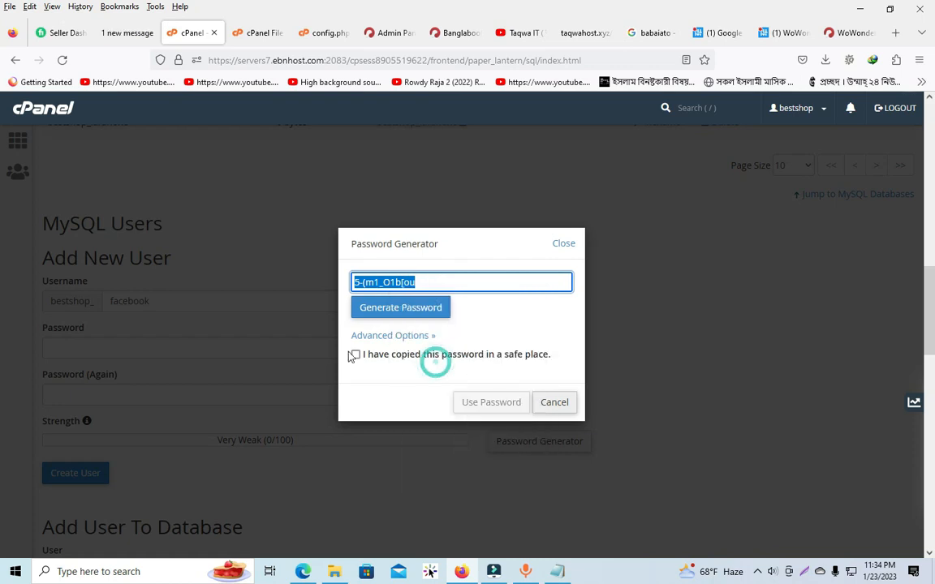
pyautogui.click(355, 354)
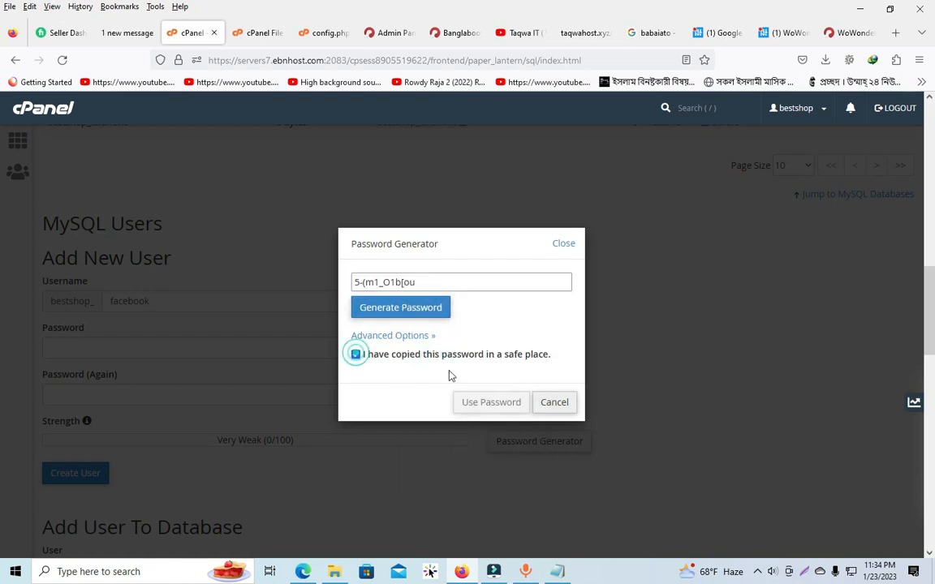
pyautogui.click(472, 403)
pyautogui.click(75, 473)
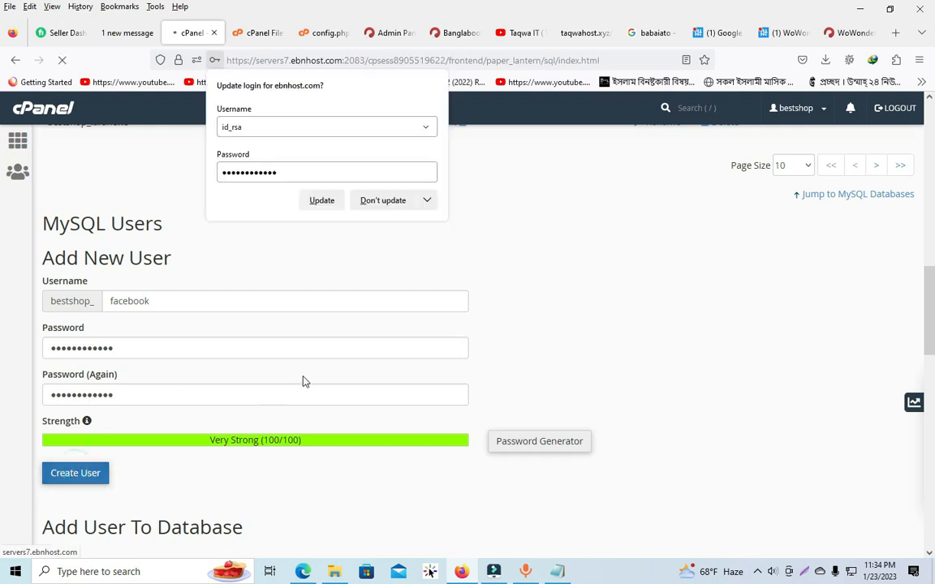
pyautogui.click(375, 200)
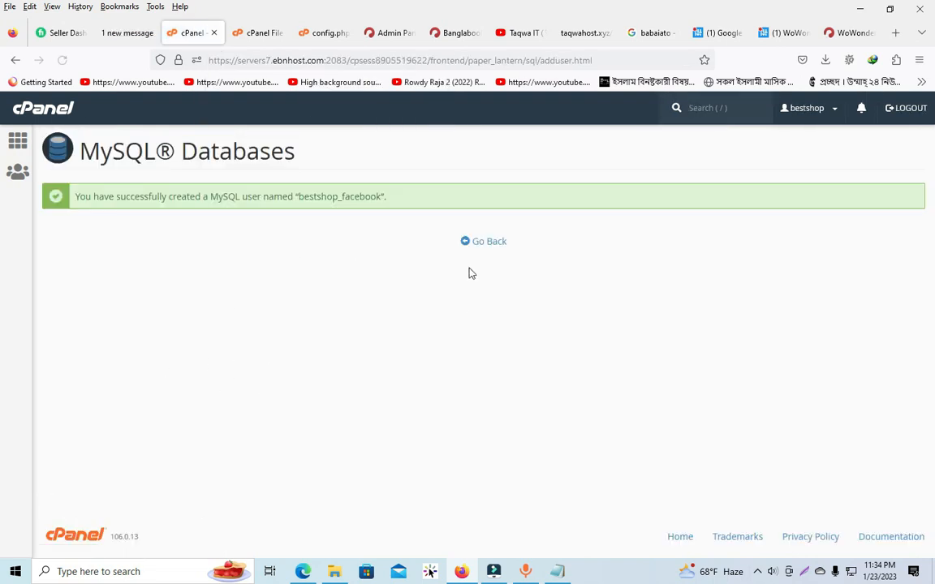
# - Paste the generated password into the installer's SQL password field, then go back to cPanel's MySQL Databases page
pyautogui.click(841, 34)
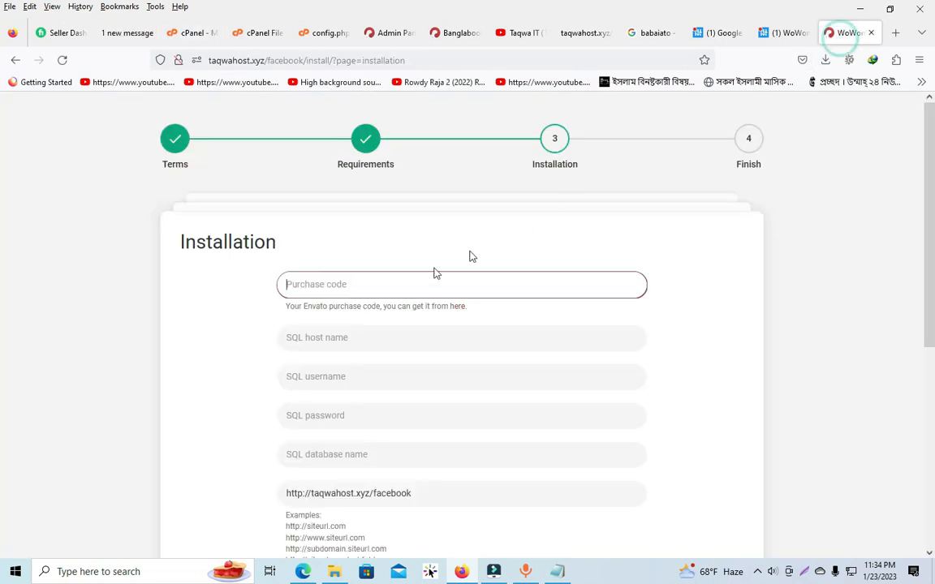
pyautogui.scroll(-3, 357, 357)
pyautogui.rightClick(331, 283)
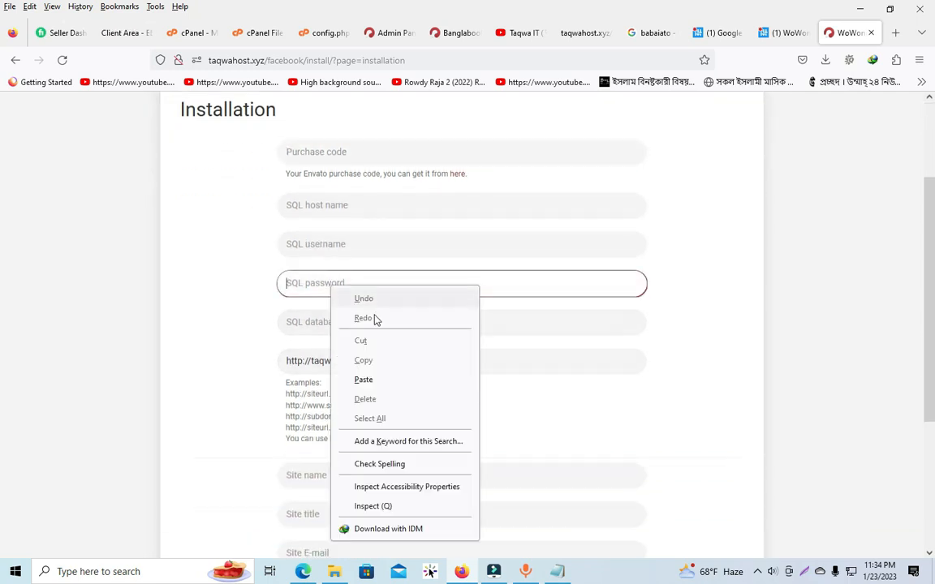
pyautogui.click(366, 379)
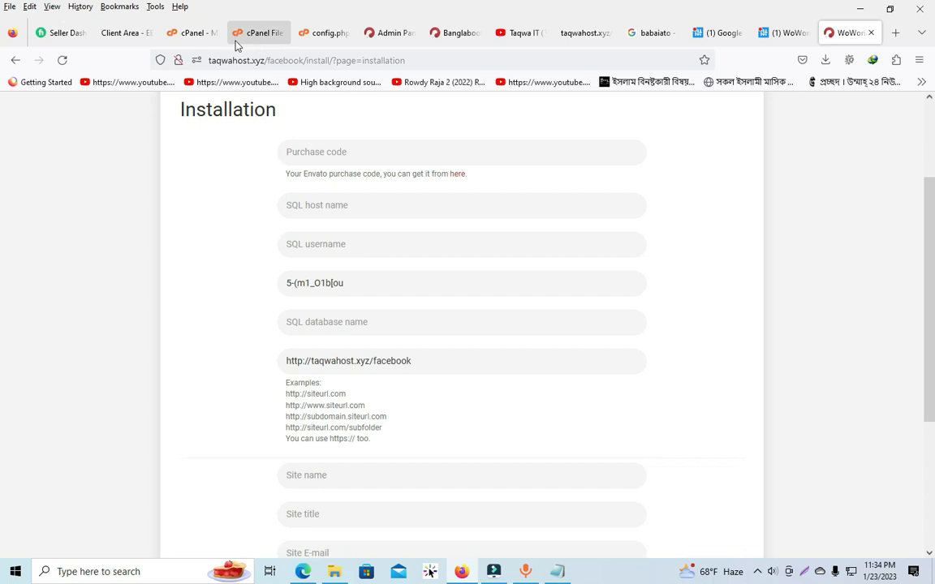
pyautogui.click(198, 36)
pyautogui.click(479, 244)
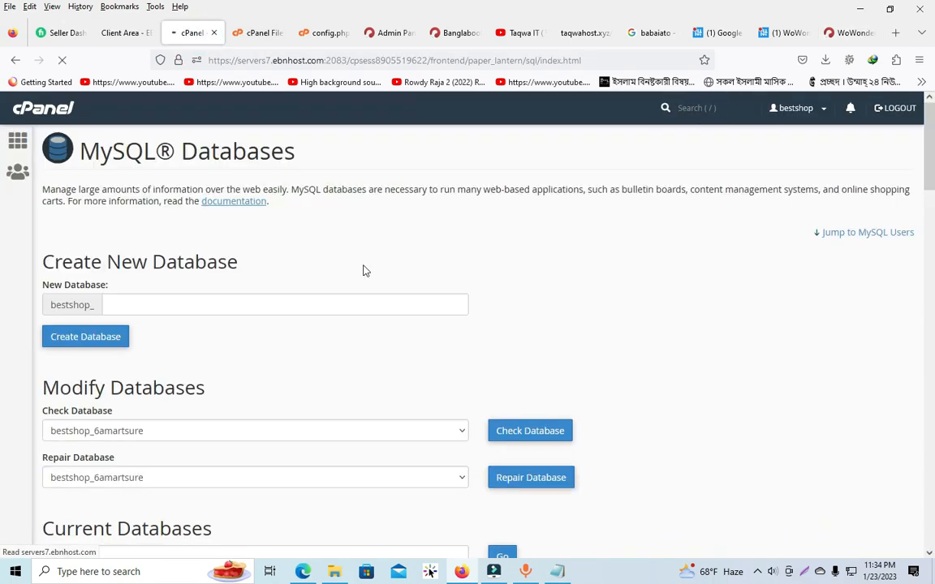
# - Add user bestshop_facebook to database bestshop_facebook with ALL PRIVILEGES
pyautogui.scroll(-5, 280, 284)
pyautogui.scroll(-9, 235, 286)
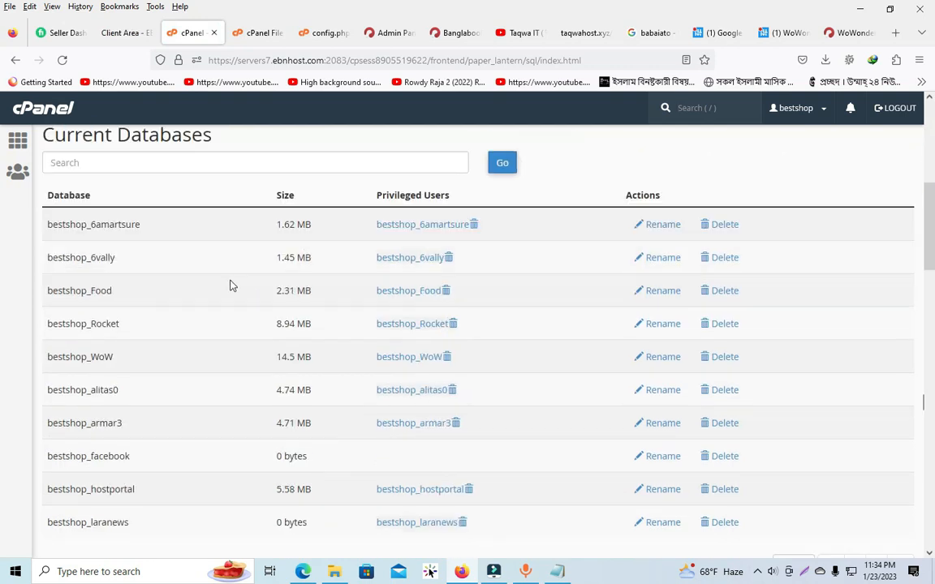
pyautogui.scroll(-3, 237, 289)
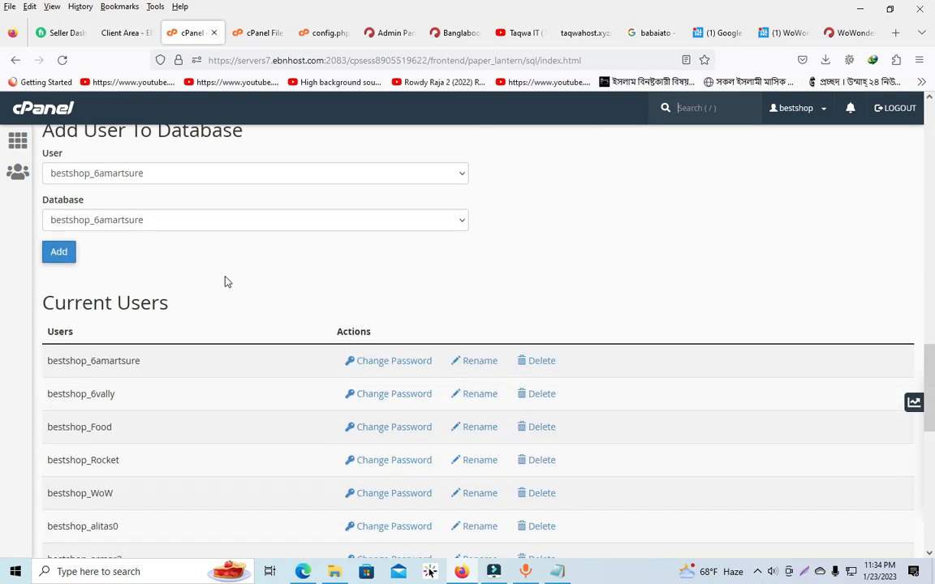
pyautogui.scroll(1, 225, 282)
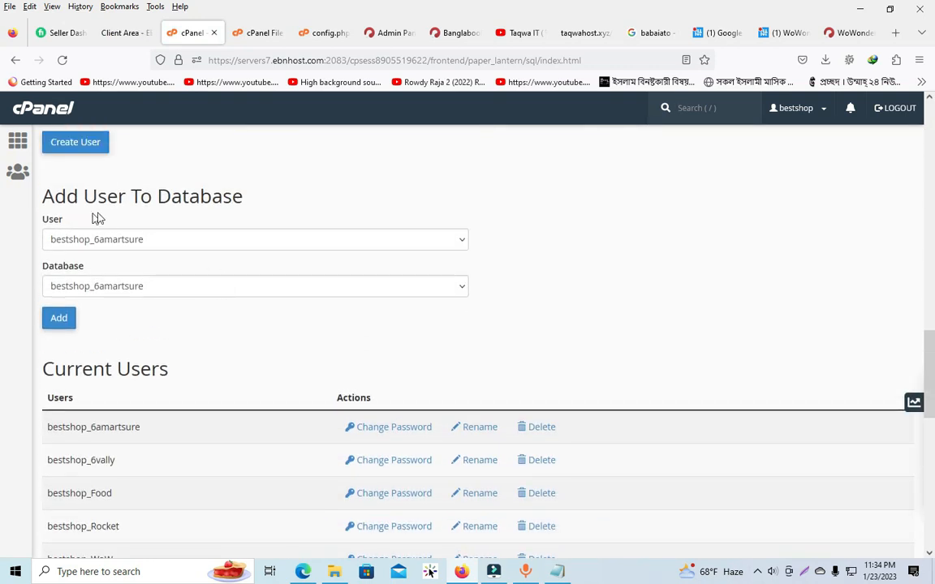
pyautogui.click(201, 241)
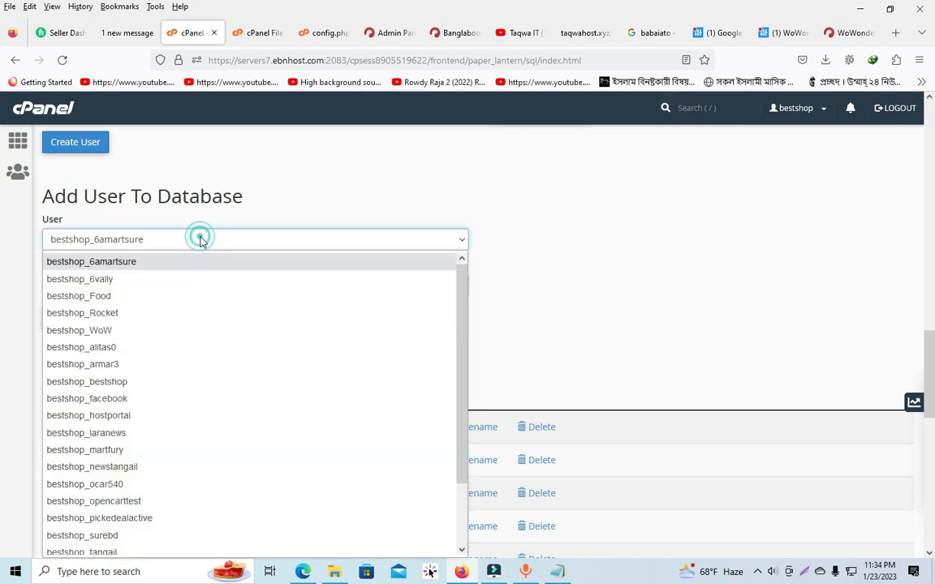
pyautogui.click(131, 398)
pyautogui.click(193, 291)
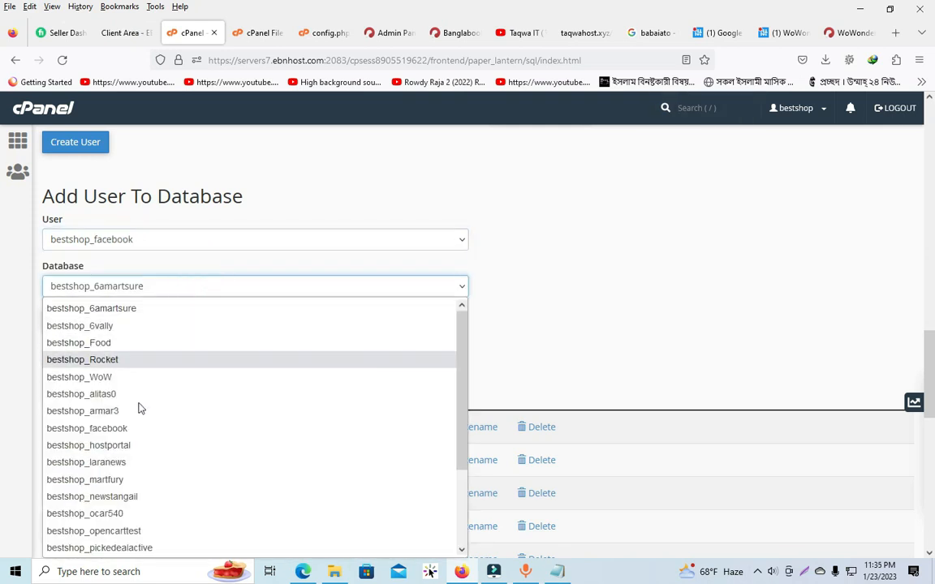
pyautogui.click(131, 429)
pyautogui.click(65, 324)
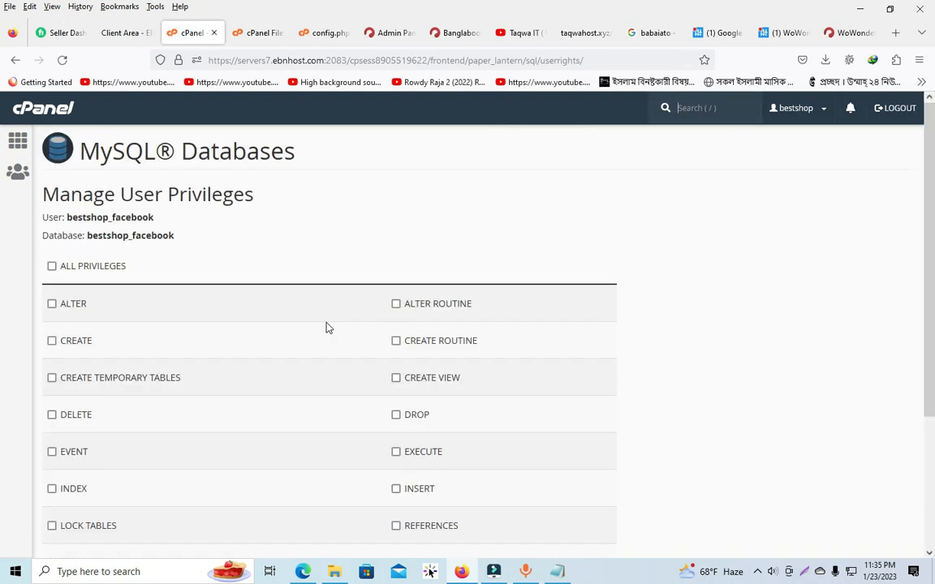
pyautogui.click(52, 266)
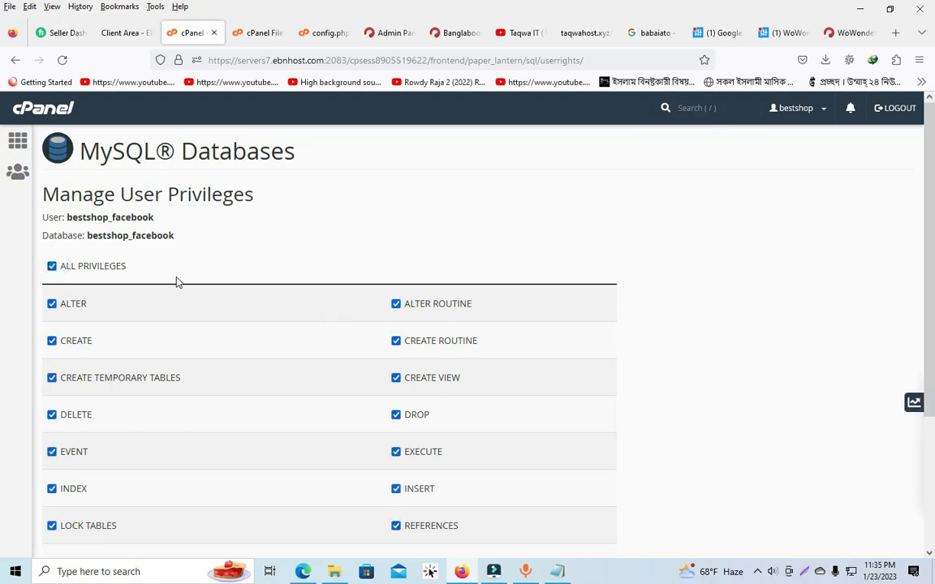
pyautogui.scroll(-2, 156, 337)
pyautogui.click(65, 463)
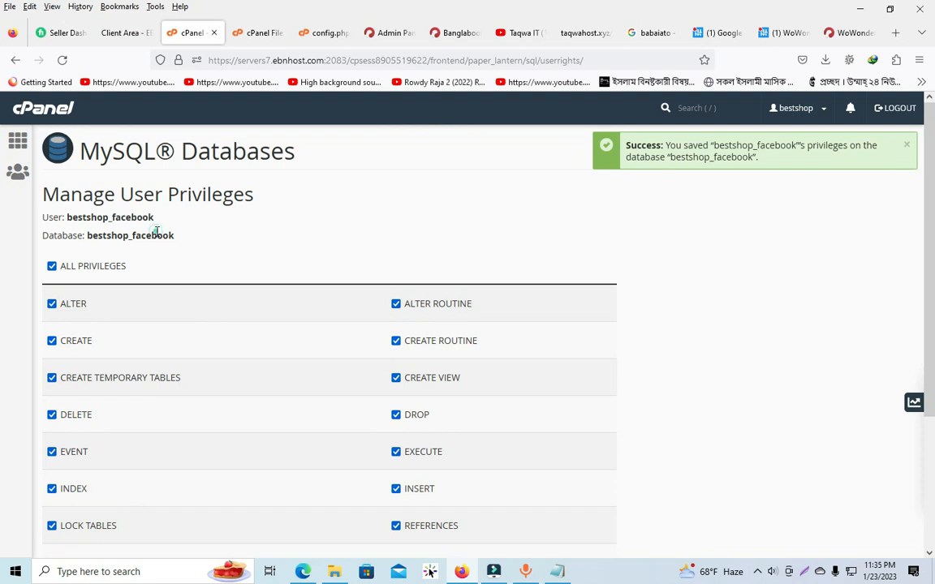
# - Copy the database name bestshop_facebook and return to the installer's SQL host field
pyautogui.doubleClick(156, 234)
pyautogui.rightClick(159, 235)
pyautogui.click(201, 247)
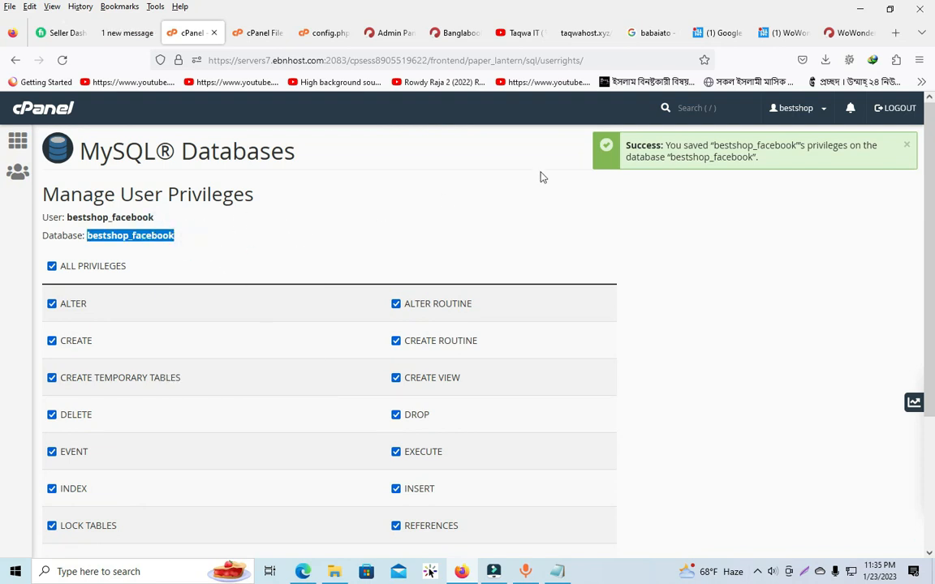
pyautogui.click(589, 34)
pyautogui.click(323, 208)
# - Enter bestshop_facebook as SQL username and database name, and localhost as the SQL host
pyautogui.rightClick(324, 208)
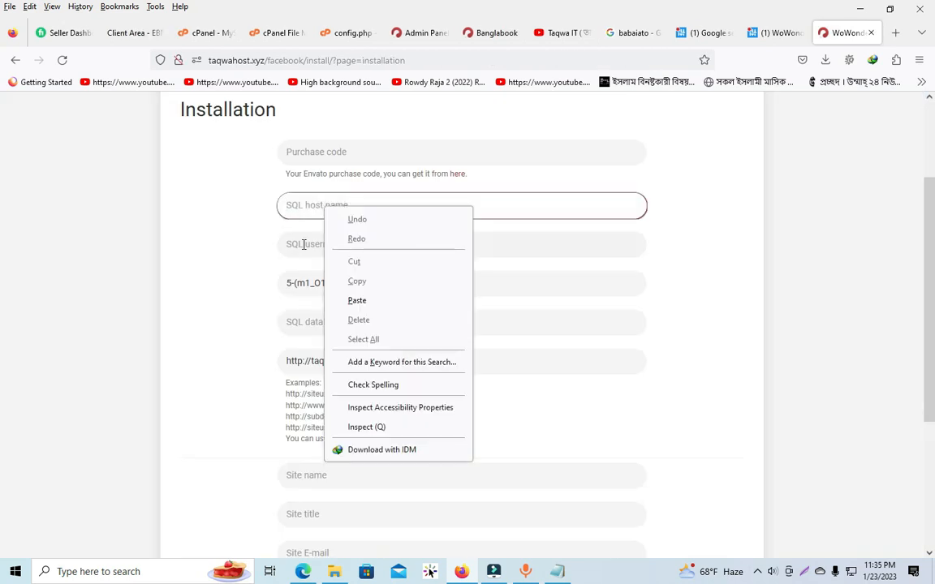
pyautogui.click(304, 244)
pyautogui.rightClick(317, 245)
pyautogui.click(357, 337)
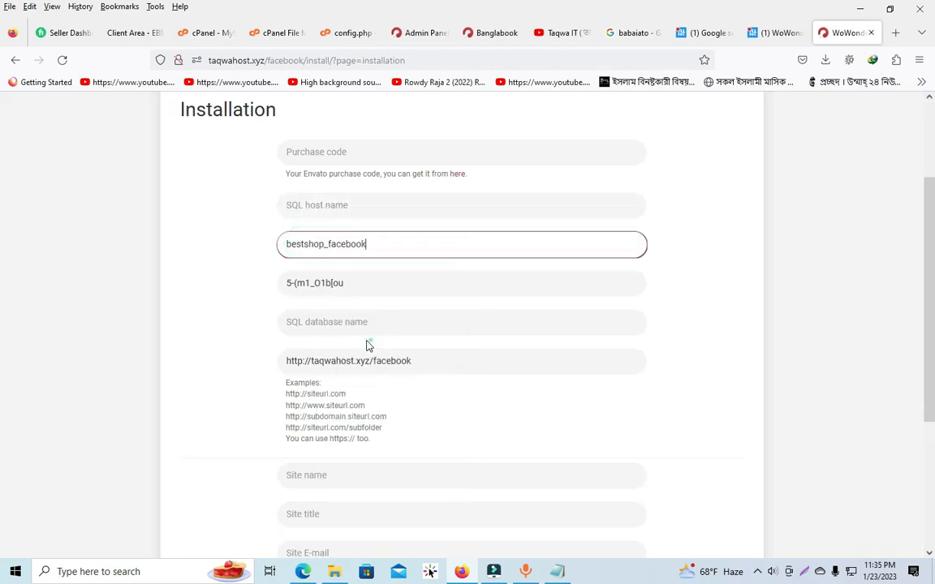
pyautogui.rightClick(329, 320)
pyautogui.click(359, 414)
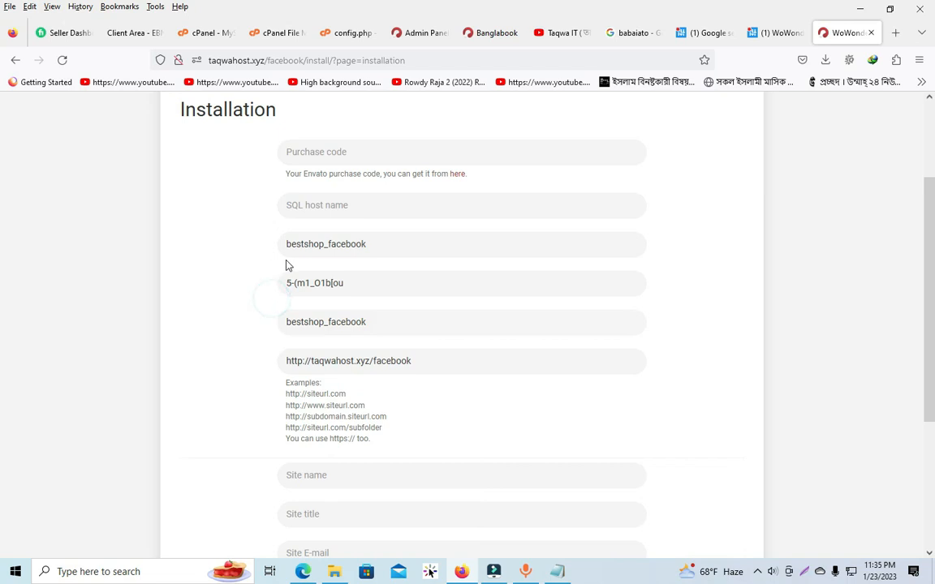
pyautogui.scroll(1, 308, 267)
pyautogui.click(332, 274)
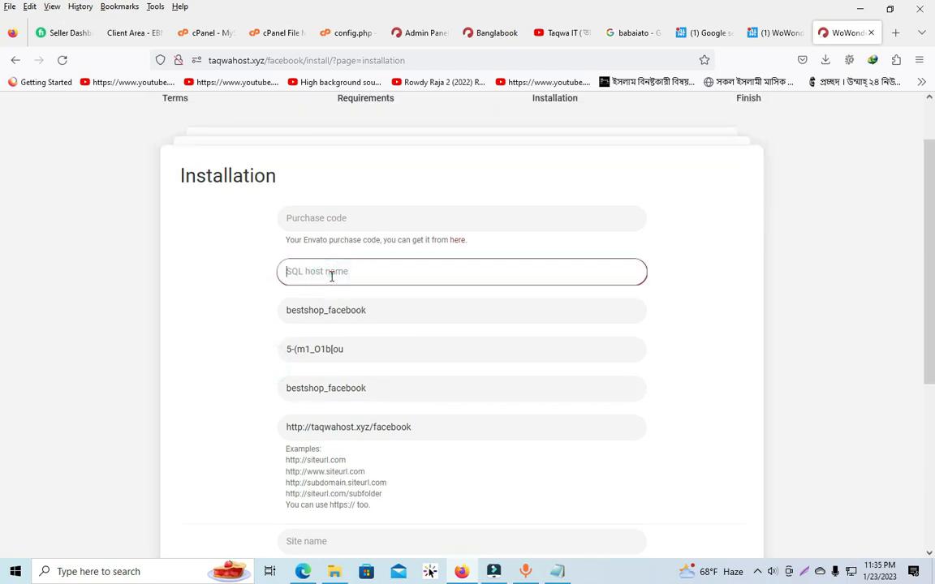
pyautogui.write('lo')
pyautogui.click(259, 267)
# - Set Site name and Site title to Facebook and enter the site e-mail address
pyautogui.scroll(-3, 225, 354)
pyautogui.click(338, 343)
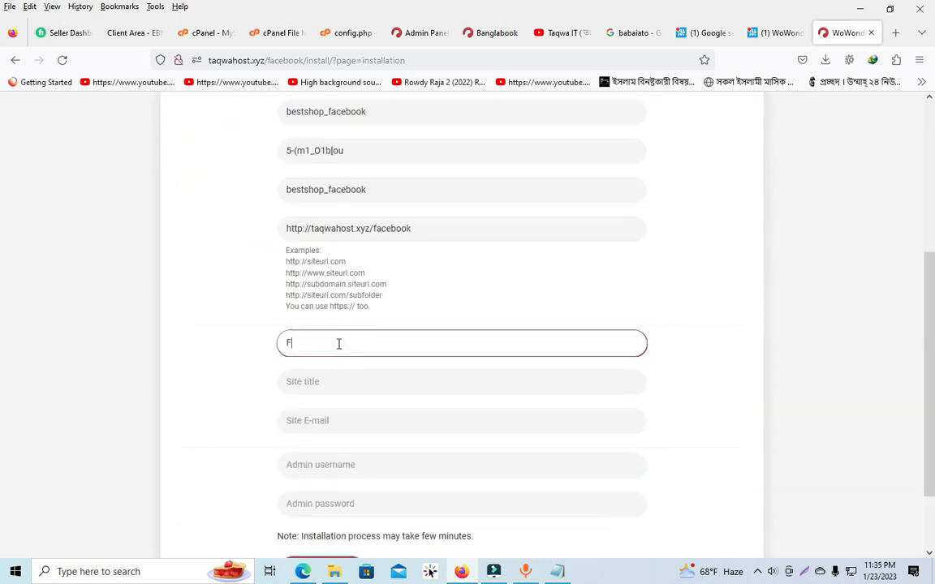
pyautogui.write('Facebook')
pyautogui.click(342, 374)
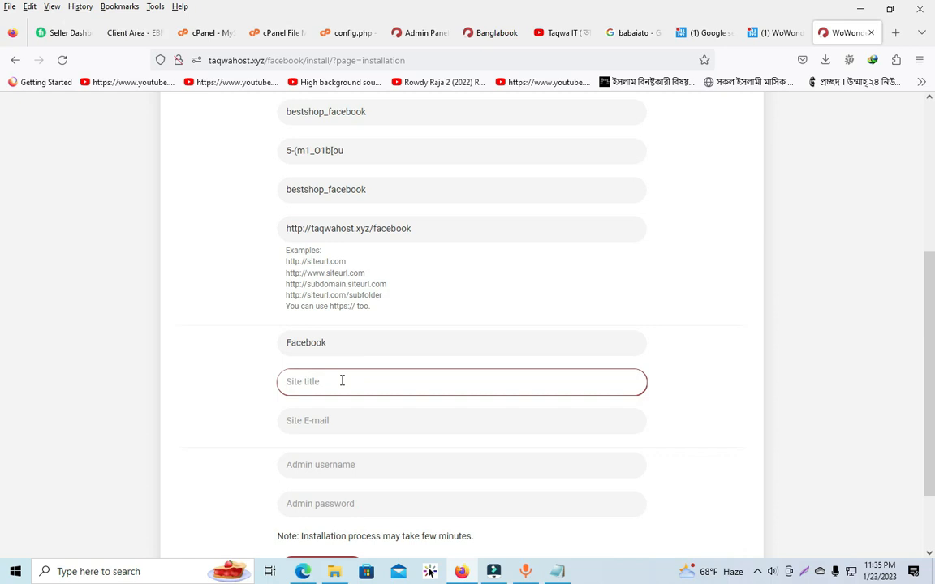
pyautogui.write('Facebook')
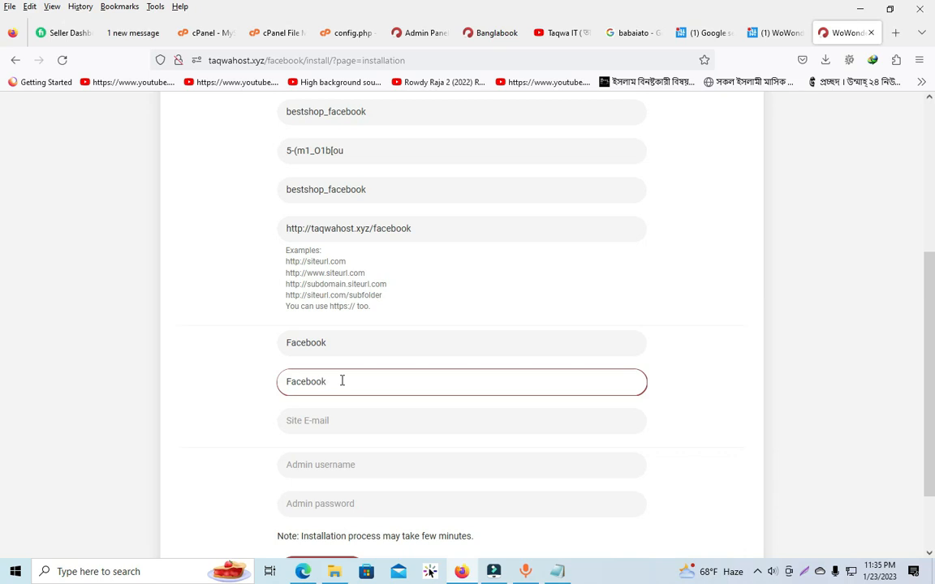
pyautogui.click(338, 416)
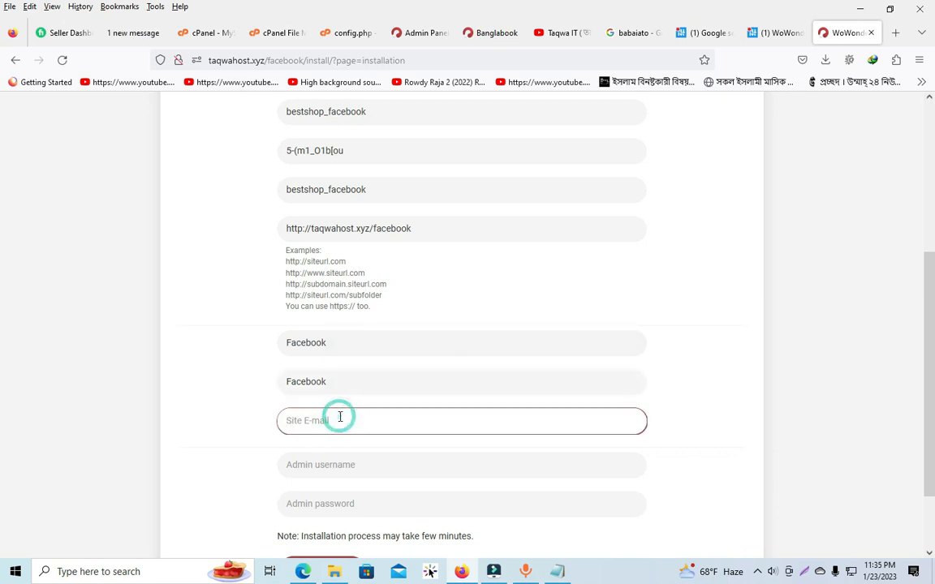
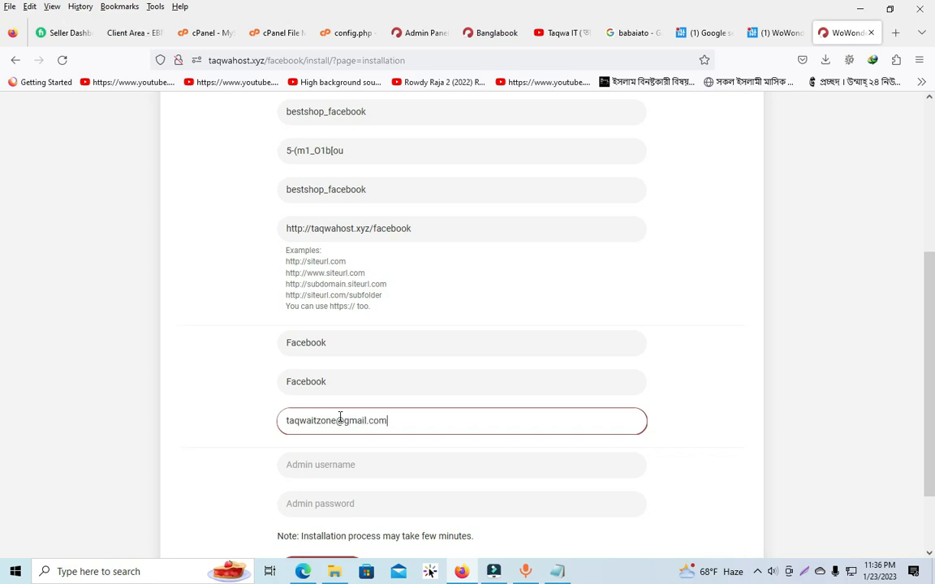
# - Enter the admin username 'facebook' and the admin password
pyautogui.scroll(-2, 343, 420)
pyautogui.click(359, 381)
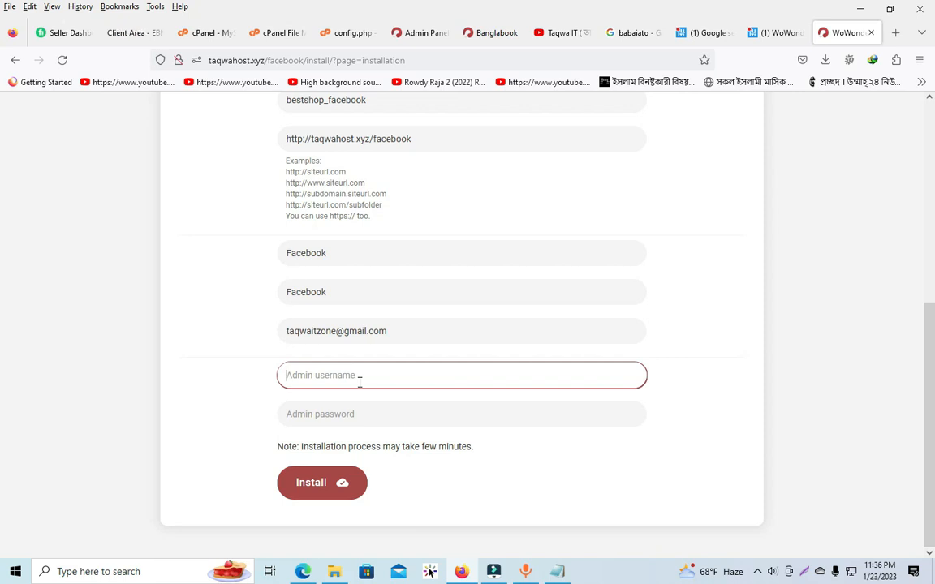
pyautogui.write('facebook')
pyautogui.click(332, 415)
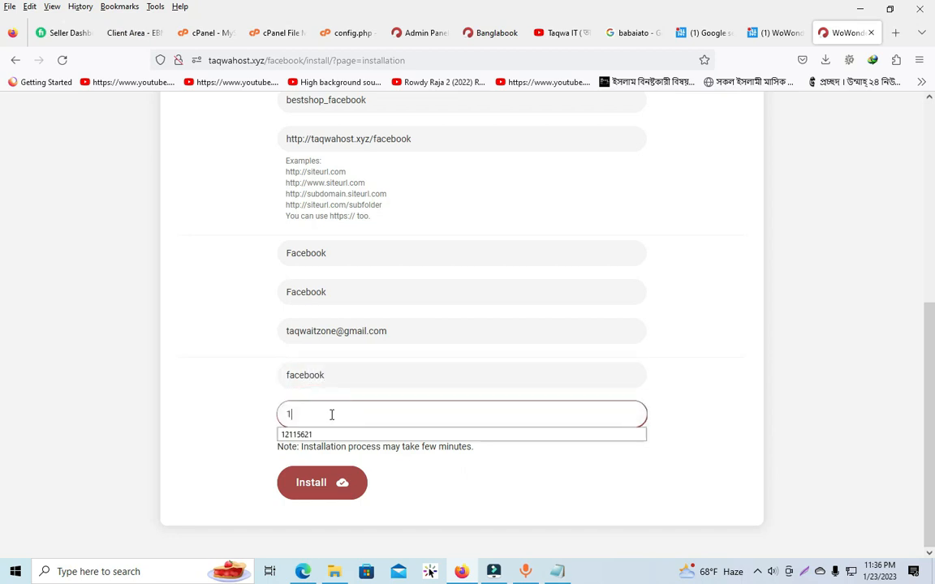
pyautogui.click(269, 373)
pyautogui.scroll(2, 271, 377)
pyautogui.scroll(3, 271, 377)
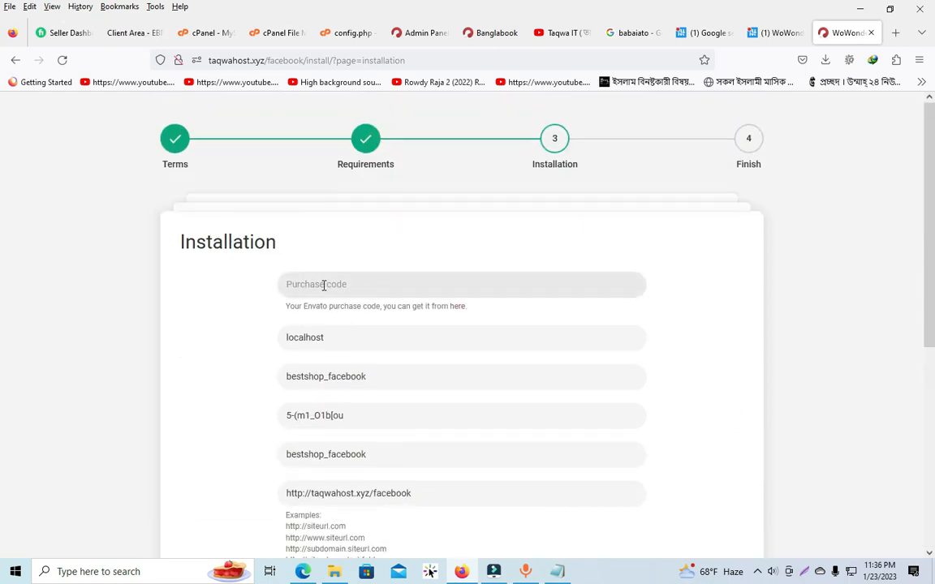
# - Copy the purchase code from the Notepad notes into Purchase code and run Install
pyautogui.hotkey('alt', 'Tab')
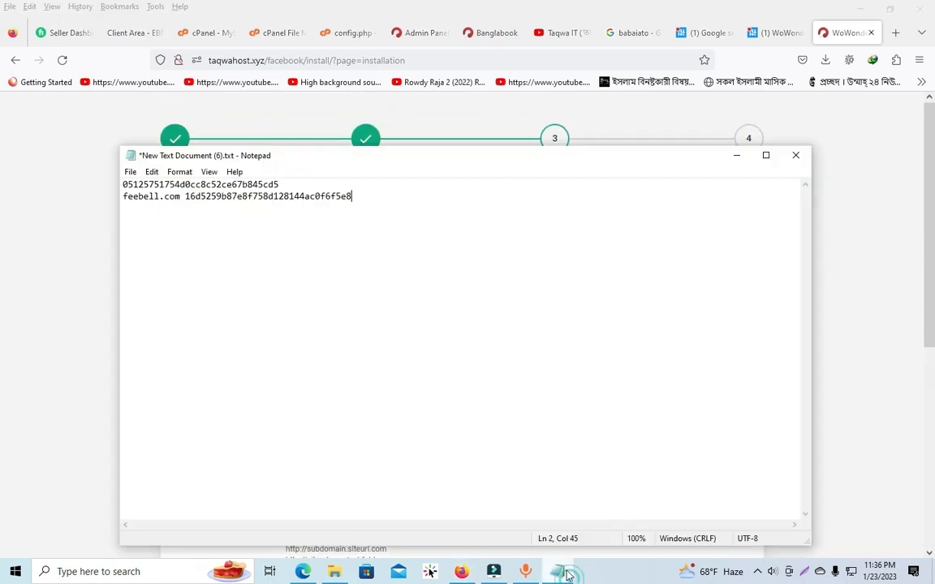
pyautogui.moveTo(352, 198); pyautogui.dragTo(186, 197)
pyautogui.rightClick(223, 196)
pyautogui.click(278, 240)
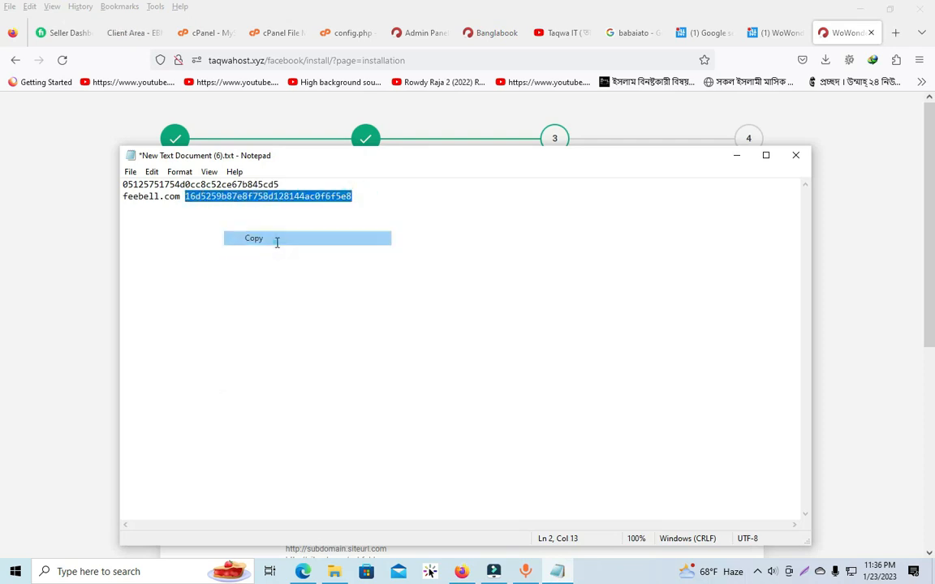
pyautogui.click(738, 163)
pyautogui.click(336, 286)
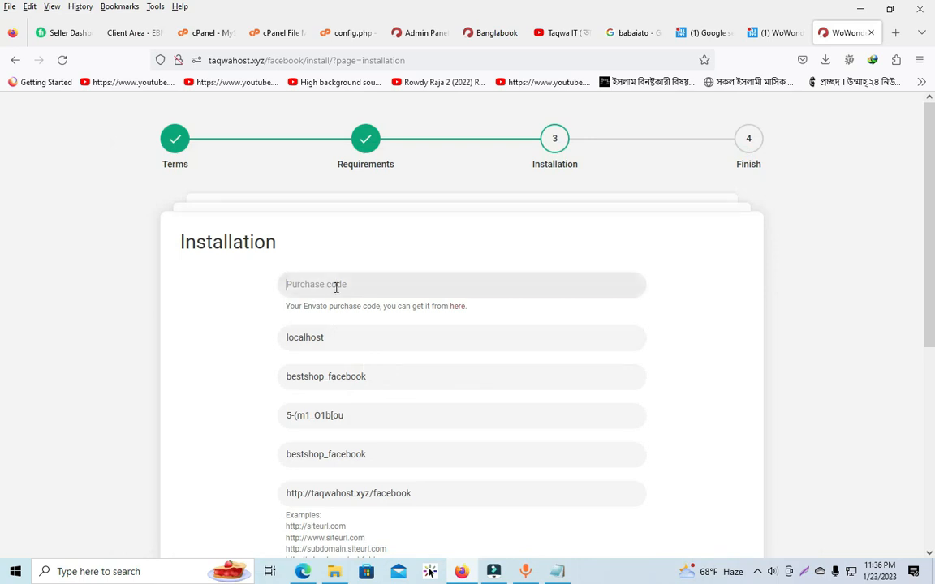
pyautogui.rightClick(338, 286)
pyautogui.click(378, 380)
pyautogui.click(258, 296)
pyautogui.scroll(-5, 274, 348)
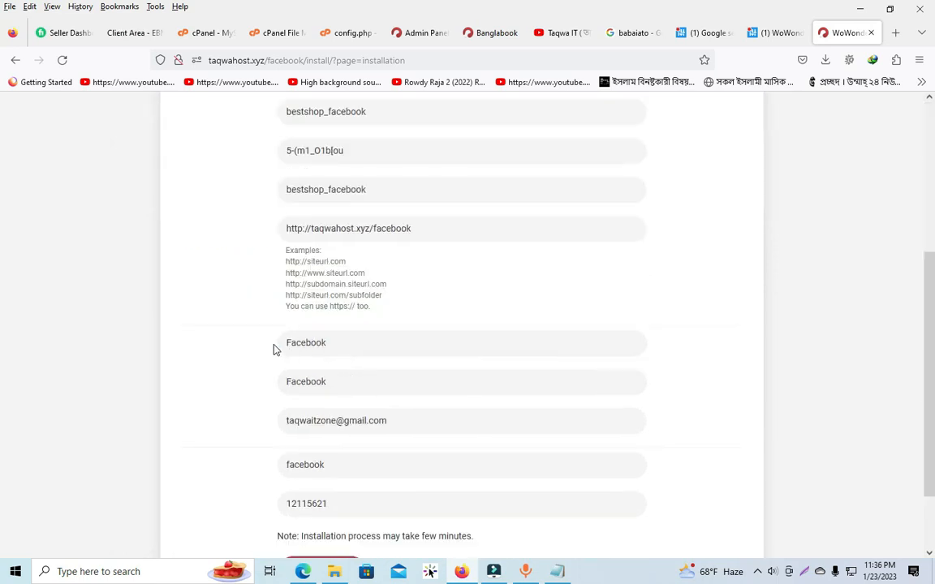
pyautogui.click(312, 485)
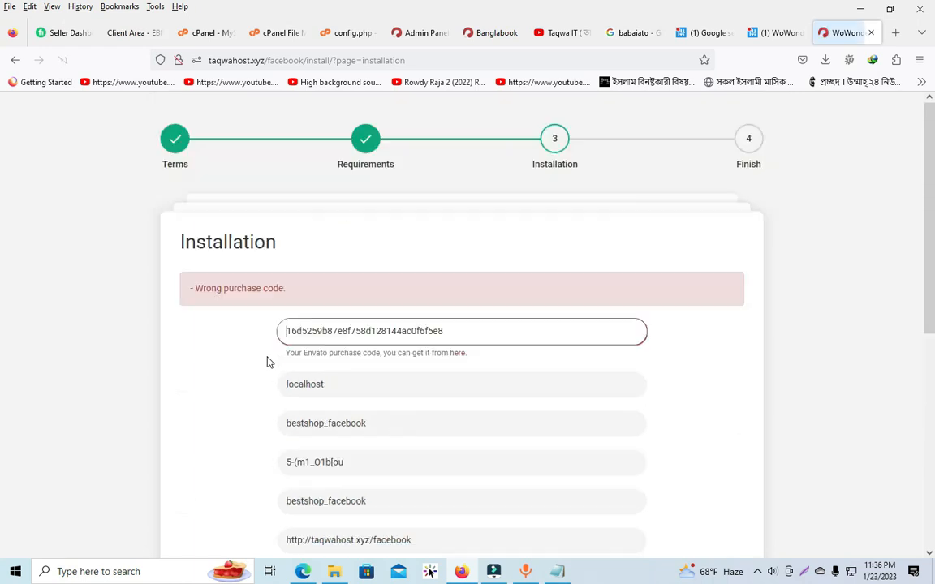
# - Replace the rejected code with the full purchase code from the notes and install again
pyautogui.click(559, 572)
pyautogui.click(361, 197)
pyautogui.moveTo(361, 197); pyautogui.dragTo(122, 197)
pyautogui.rightClick(211, 203)
pyautogui.click(246, 242)
pyautogui.click(736, 156)
pyautogui.moveTo(443, 332); pyautogui.dragTo(280, 331)
pyautogui.rightClick(330, 328)
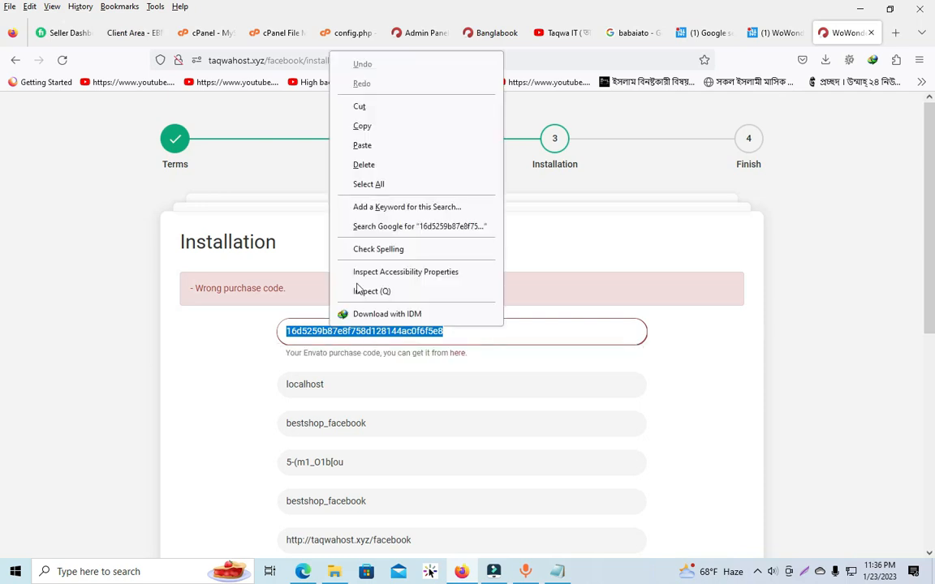
pyautogui.click(362, 146)
pyautogui.scroll(-5, 434, 396)
pyautogui.click(314, 495)
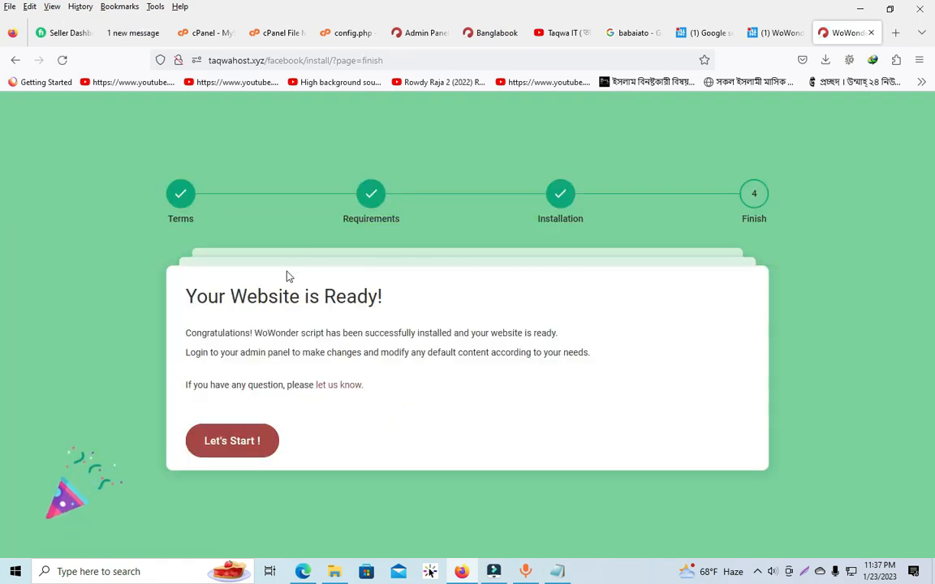
# - Go to the taqwahost.xyz/facebook login page and autofill the saved admin username and password
pyautogui.click(240, 442)
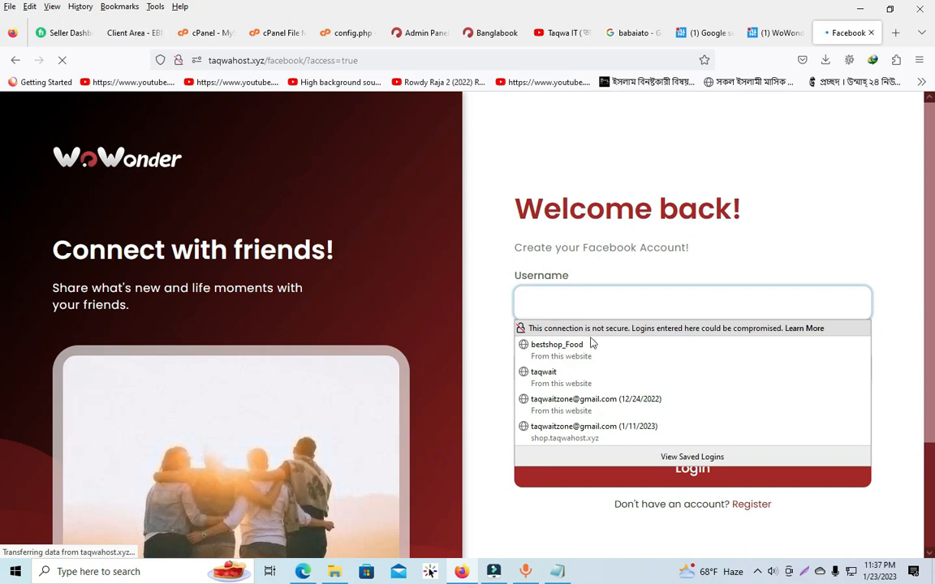
pyautogui.click(584, 404)
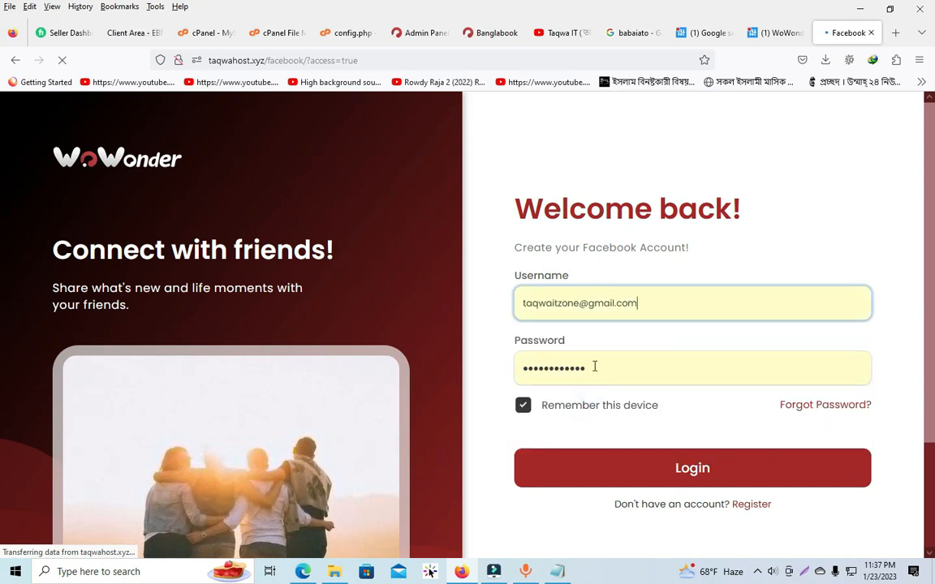
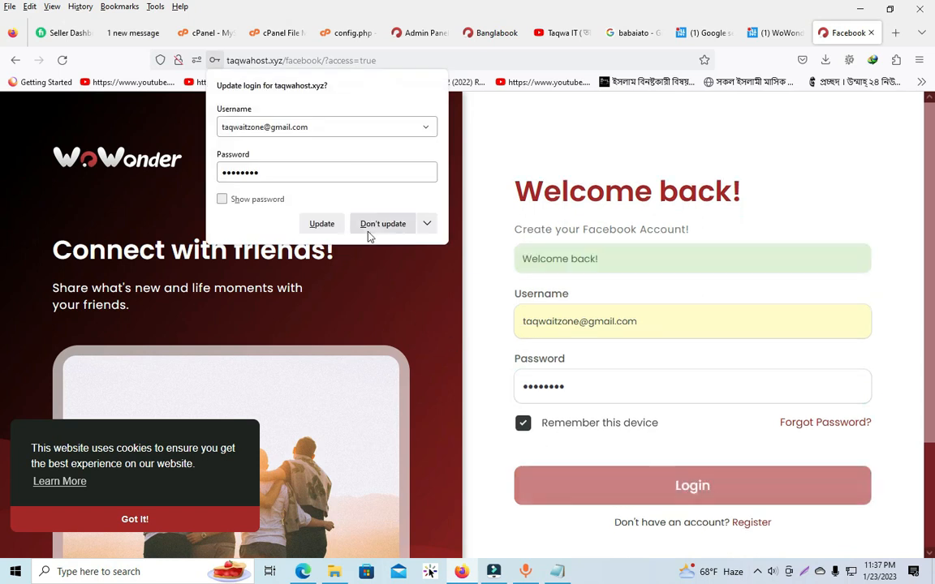
# - Decline Firefox's saved-login update, dismiss the cookie notice with Got it!, and open the avatar dropdown
pyautogui.click(377, 225)
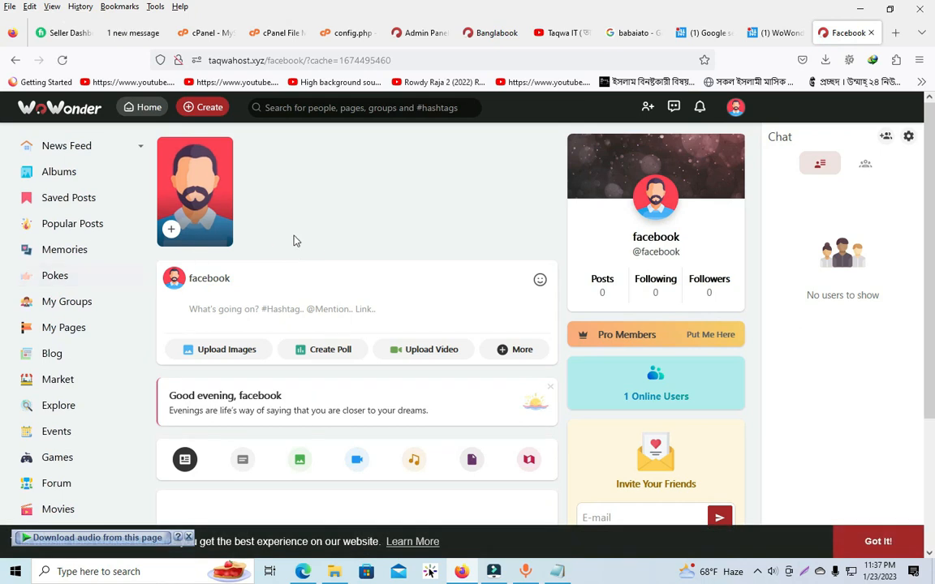
pyautogui.scroll(-2, 226, 357)
pyautogui.click(836, 537)
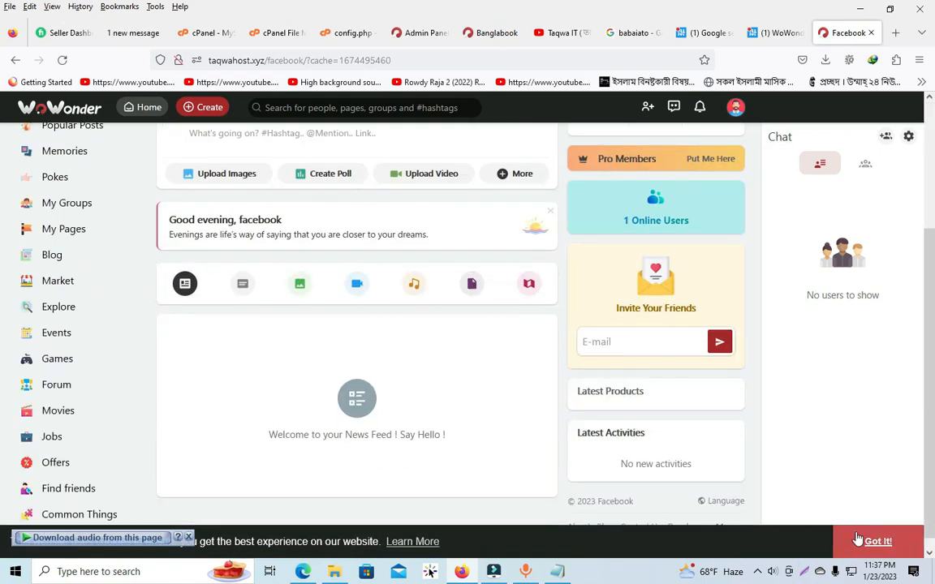
pyautogui.scroll(2, 372, 380)
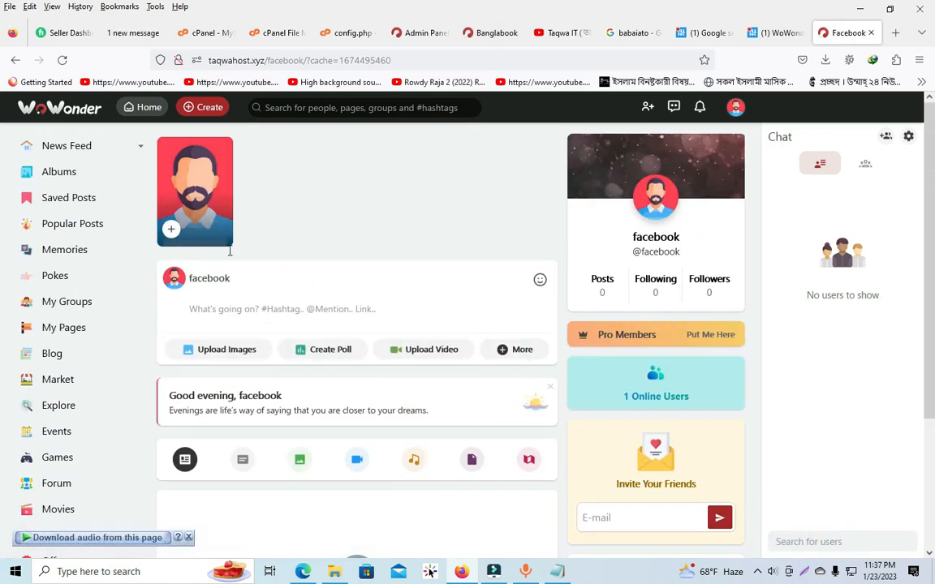
pyautogui.click(735, 107)
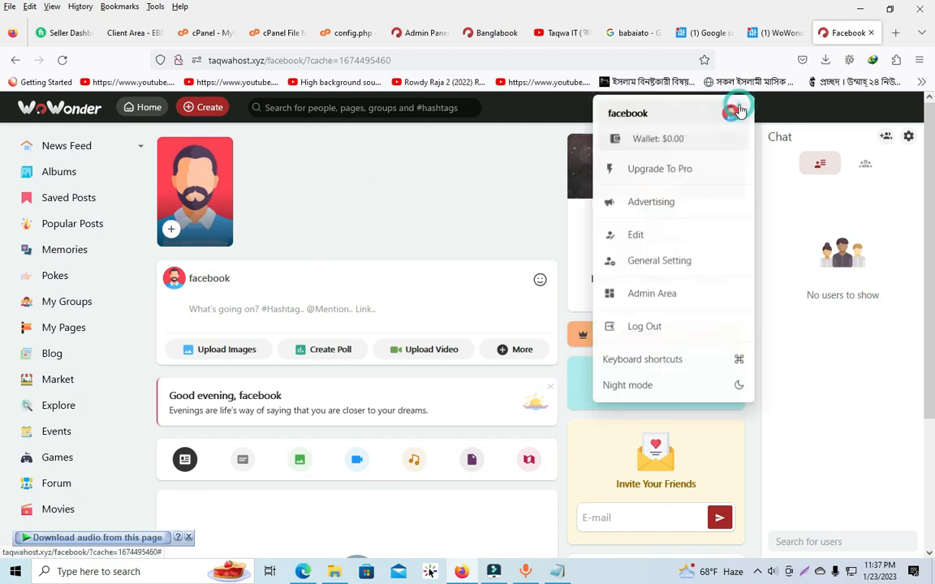
# - Enter the Admin Area and open Settings > Website Mode in the admin sidebar
pyautogui.click(666, 296)
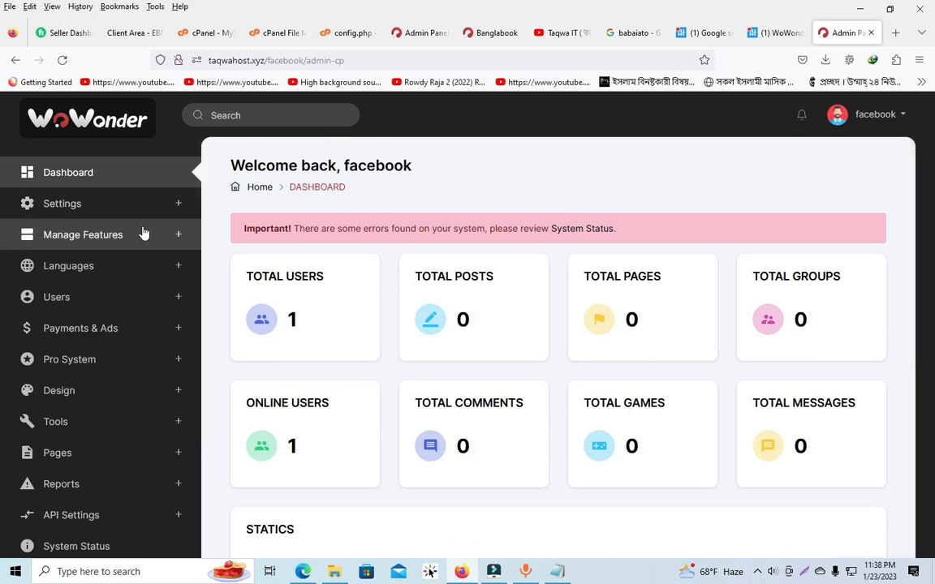
pyautogui.click(125, 207)
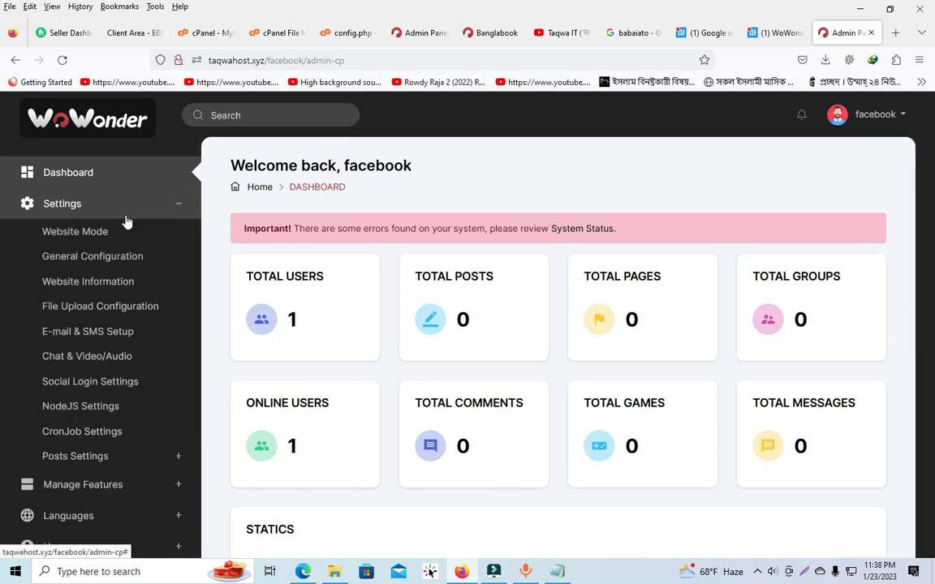
pyautogui.click(82, 240)
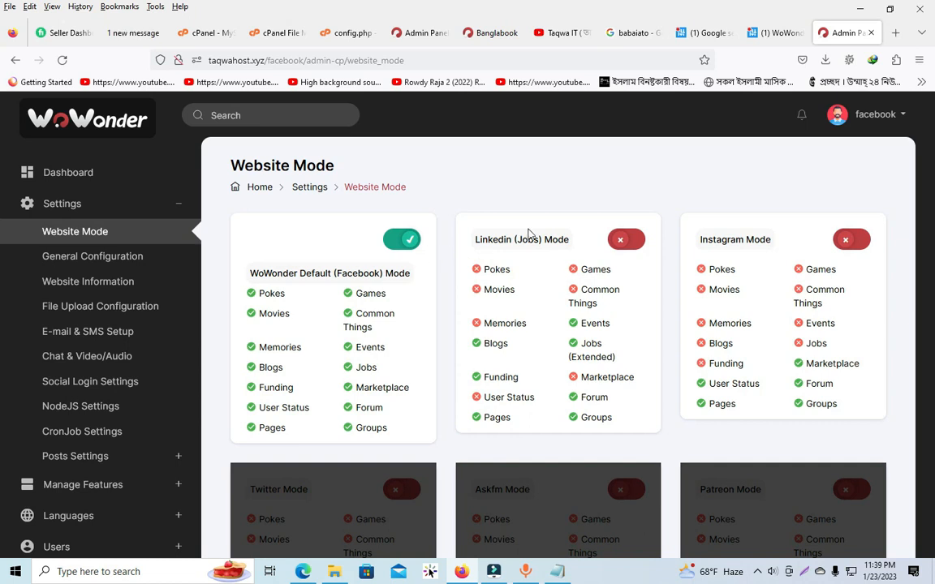
# - Turn LinkedIn (Jobs) Mode on and back off, then scroll the sidebar down to Design
pyautogui.scroll(-1, 455, 247)
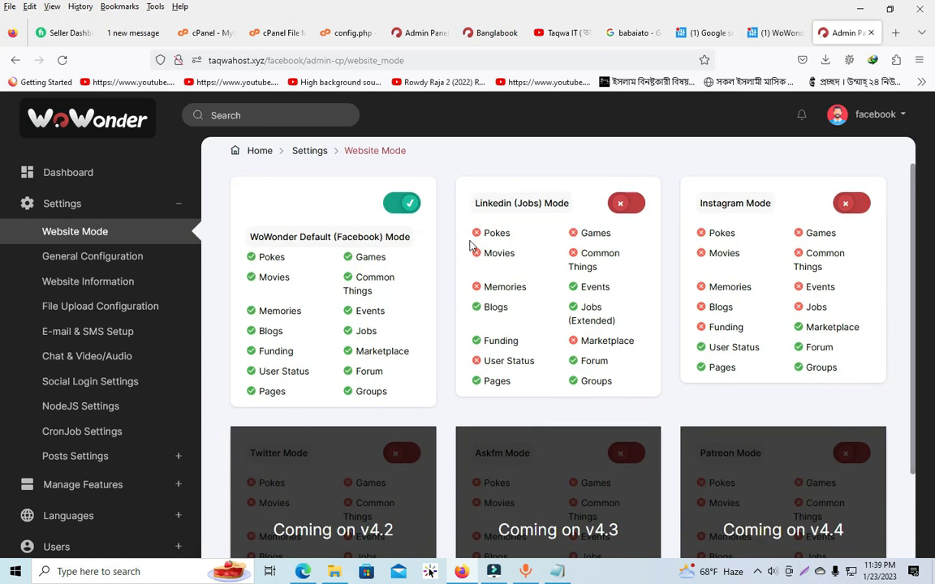
pyautogui.scroll(1, 426, 250)
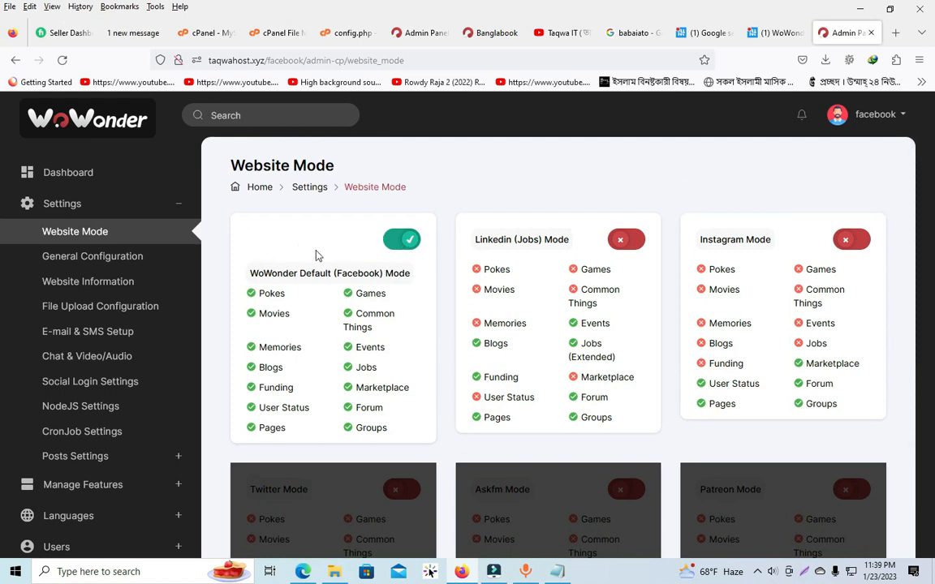
pyautogui.moveTo(477, 241); pyautogui.dragTo(552, 241)
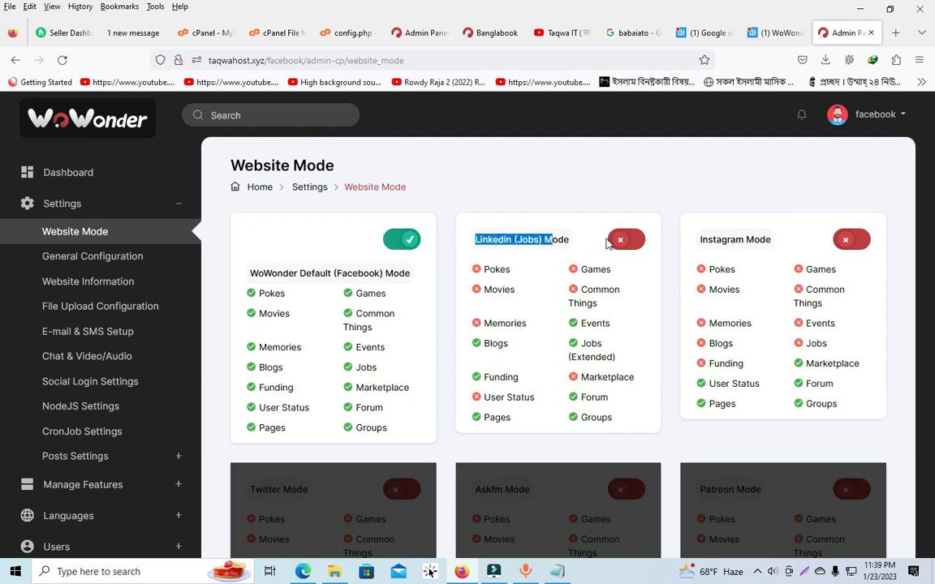
pyautogui.click(621, 240)
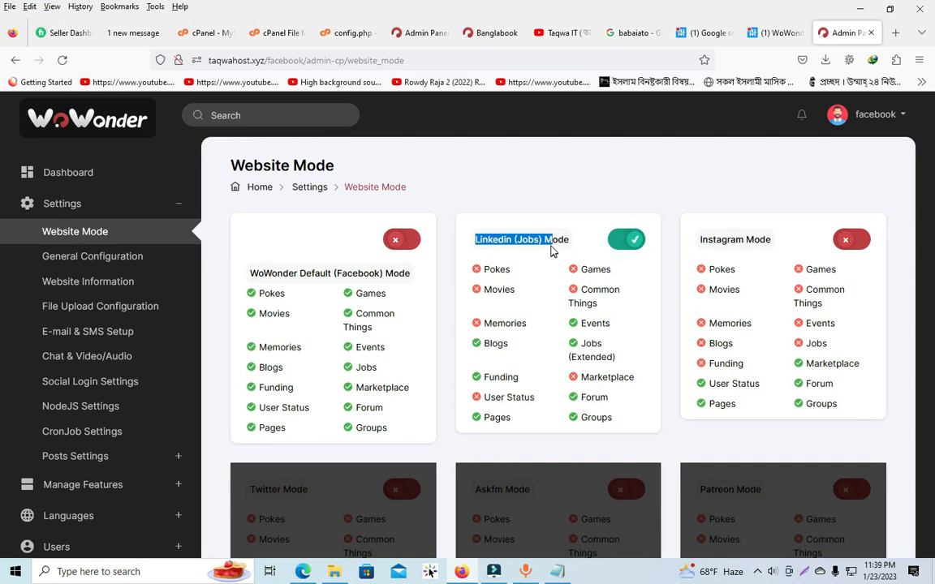
pyautogui.click(575, 242)
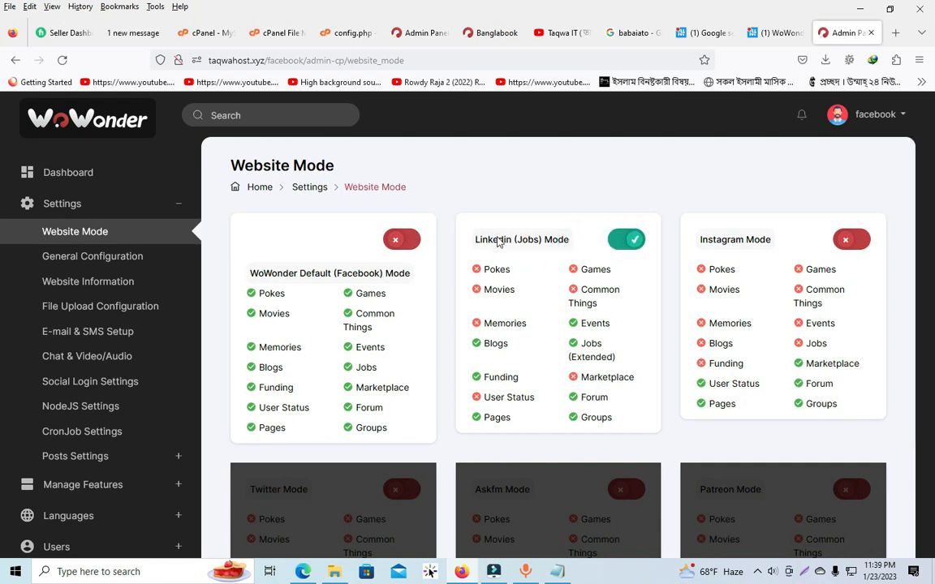
pyautogui.click(634, 239)
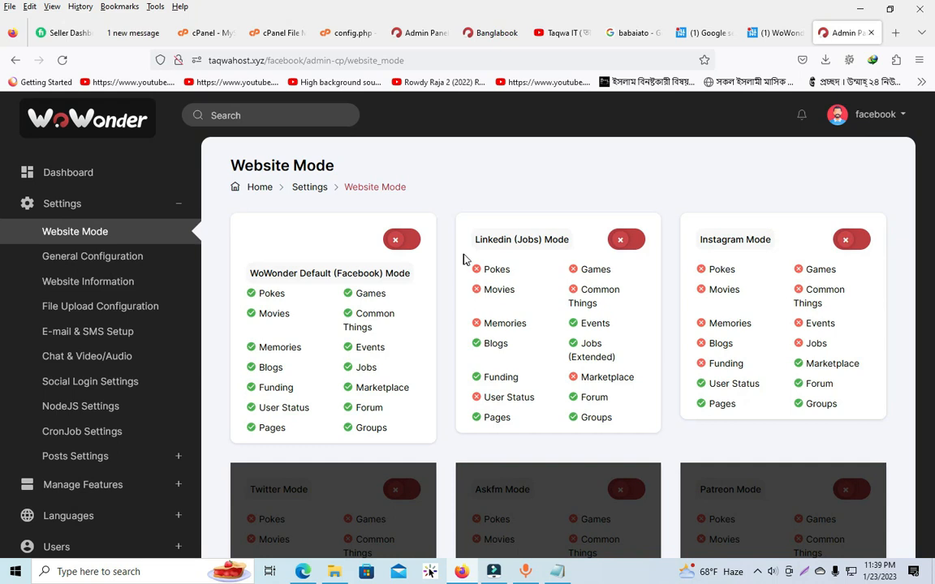
pyautogui.scroll(-2, 464, 258)
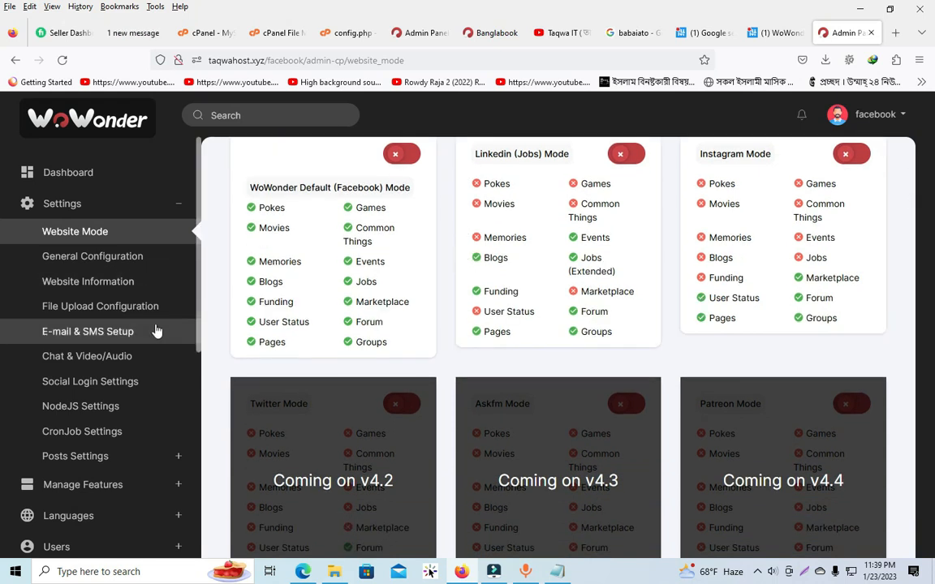
pyautogui.scroll(-2, 125, 328)
pyautogui.scroll(-4, 127, 342)
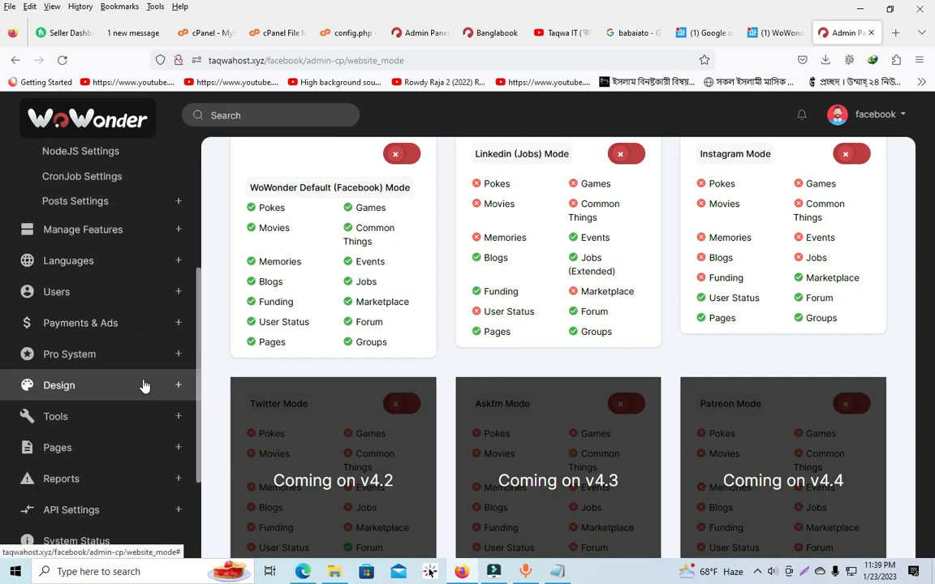
pyautogui.scroll(-1, 134, 390)
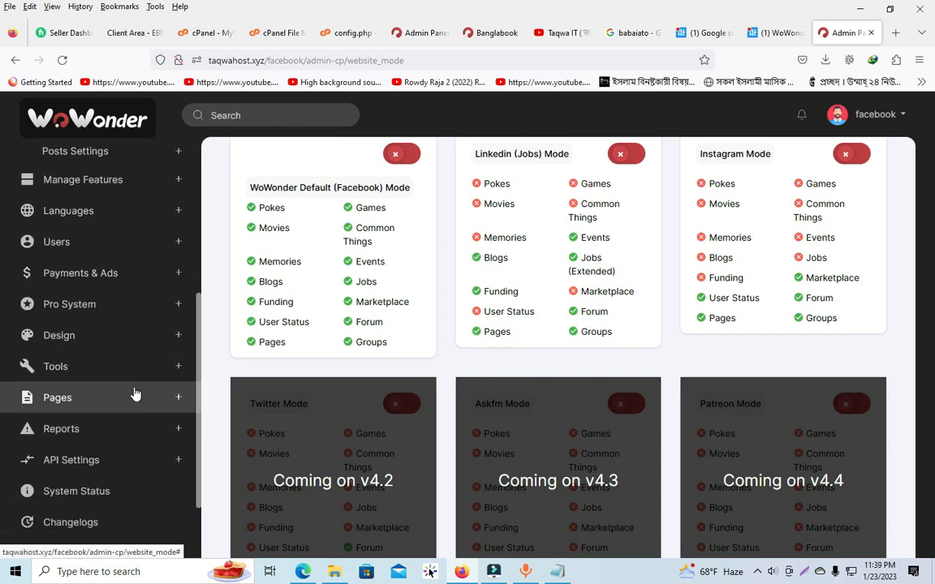
# - Open Design > Themes, then expand API Settings, Pages, Tools and Pro System in the sidebar
pyautogui.click(114, 339)
pyautogui.click(61, 323)
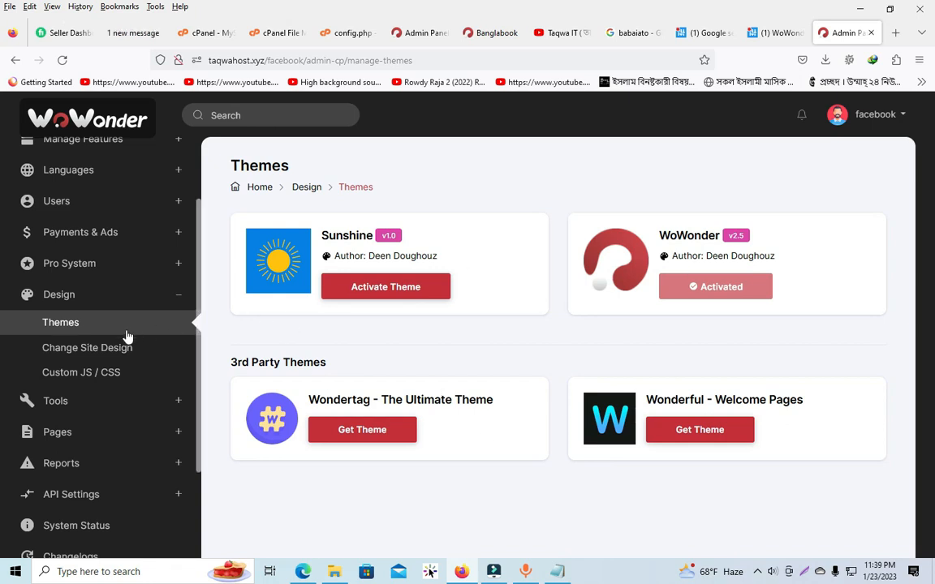
pyautogui.scroll(-3, 109, 422)
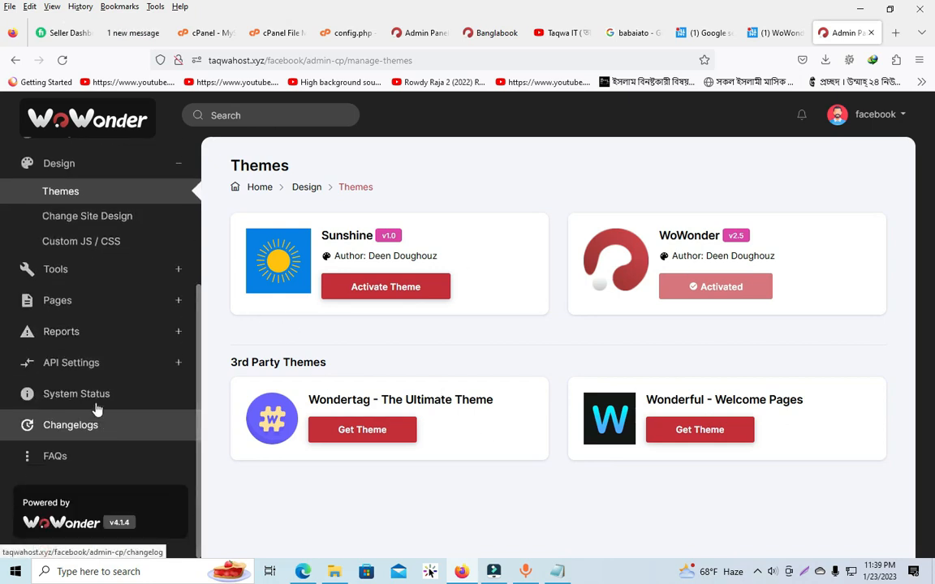
pyautogui.click(110, 365)
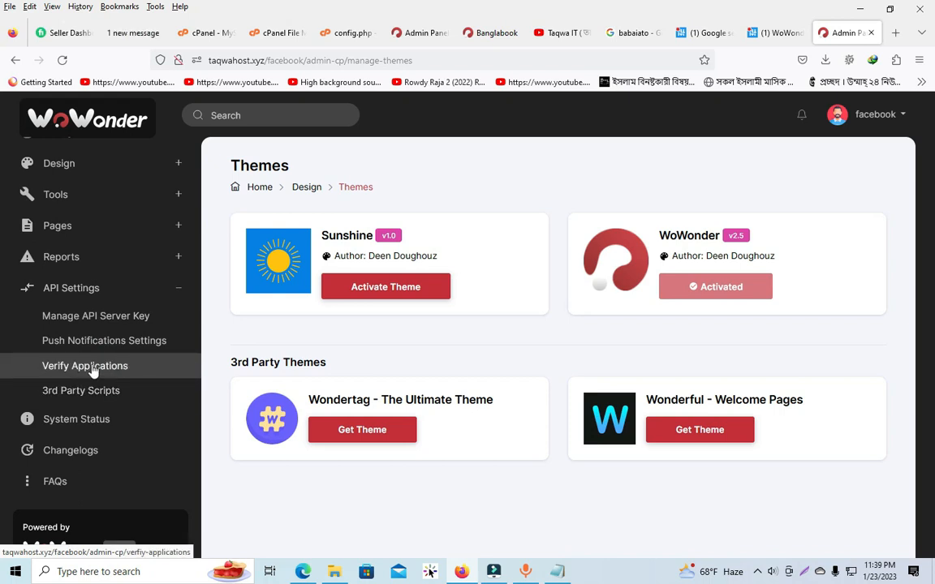
pyautogui.scroll(1, 102, 320)
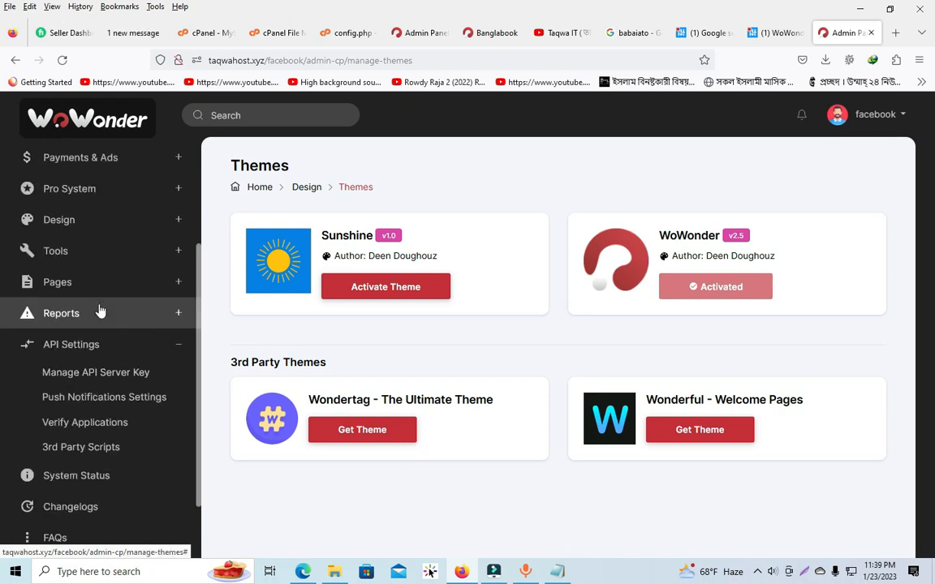
pyautogui.click(113, 283)
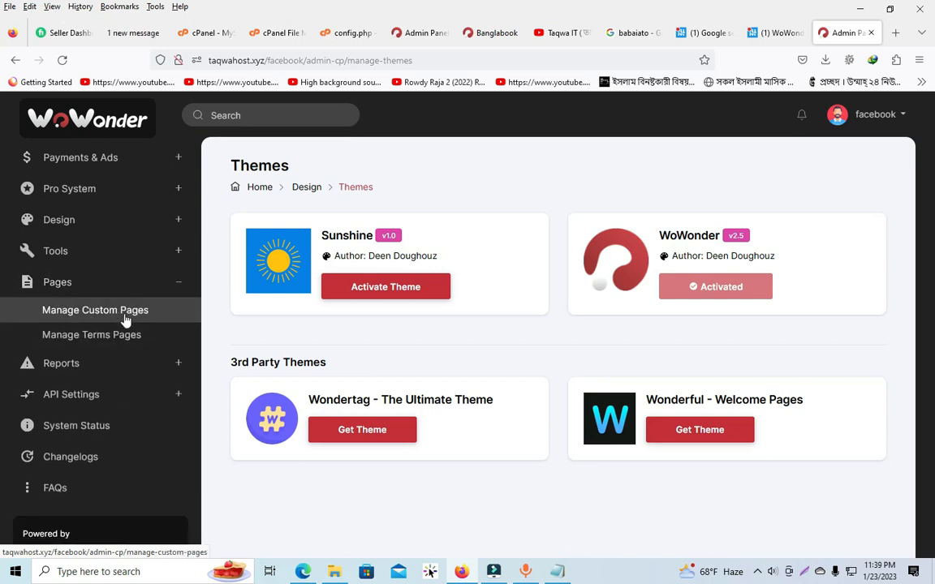
pyautogui.click(88, 265)
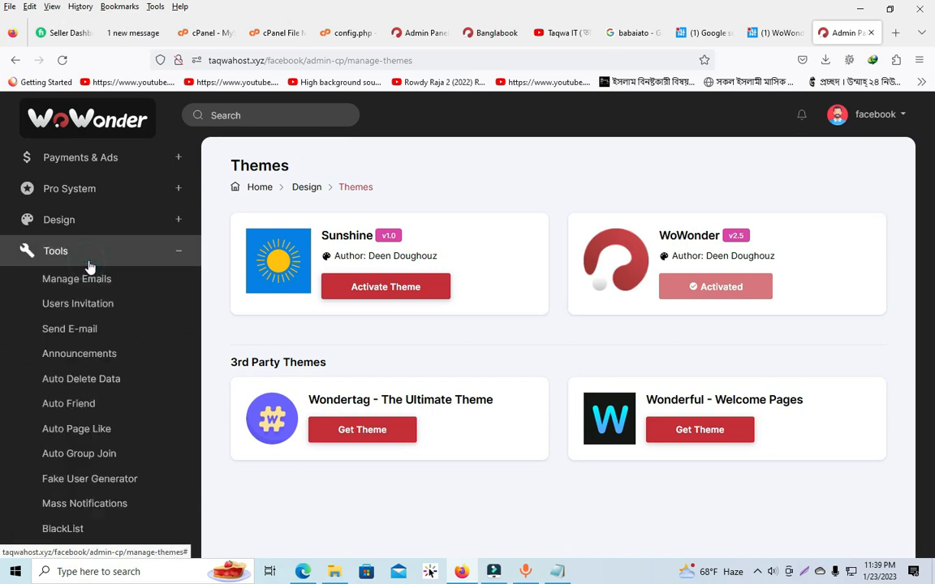
pyautogui.scroll(2, 78, 370)
pyautogui.click(115, 315)
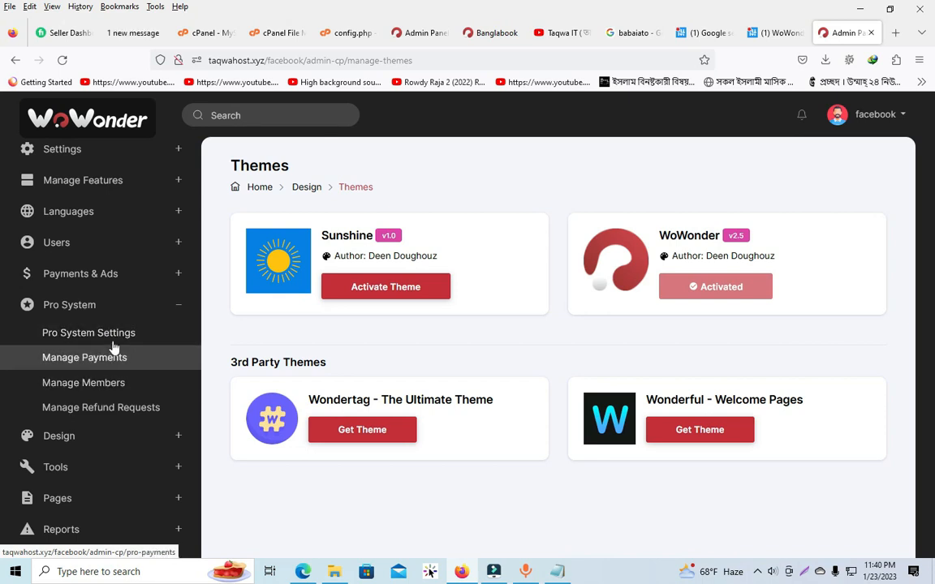
pyautogui.scroll(2, 84, 328)
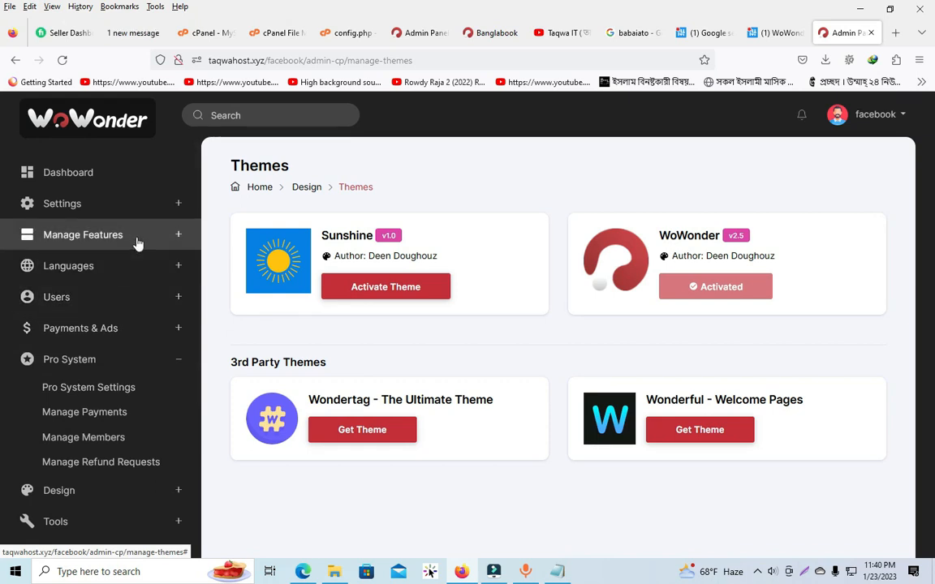
# - Expand the admin sidebar's Settings submenu to list Website Mode and General Configuration
pyautogui.click(137, 208)
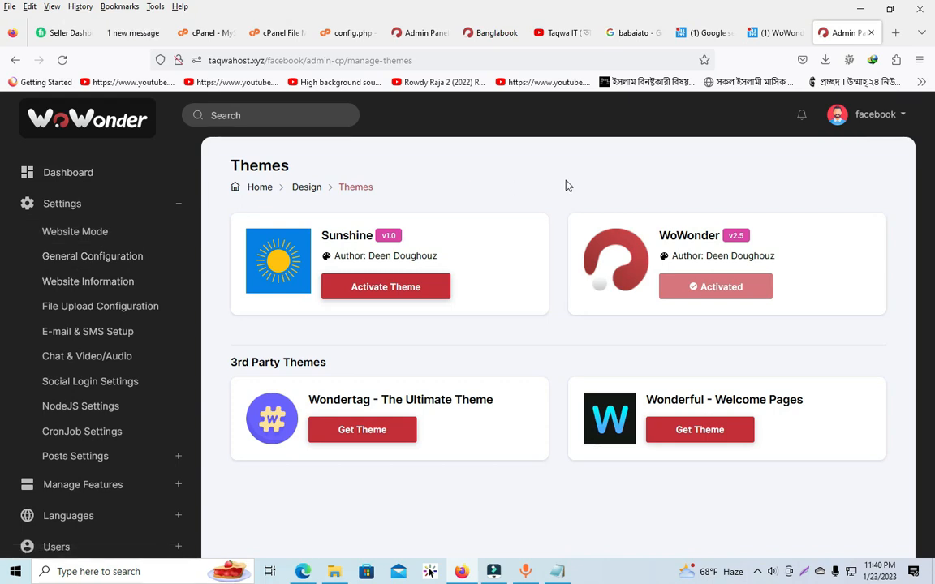
# - Open YouTube from the top-site tiles in a new browser tab
pyautogui.click(896, 33)
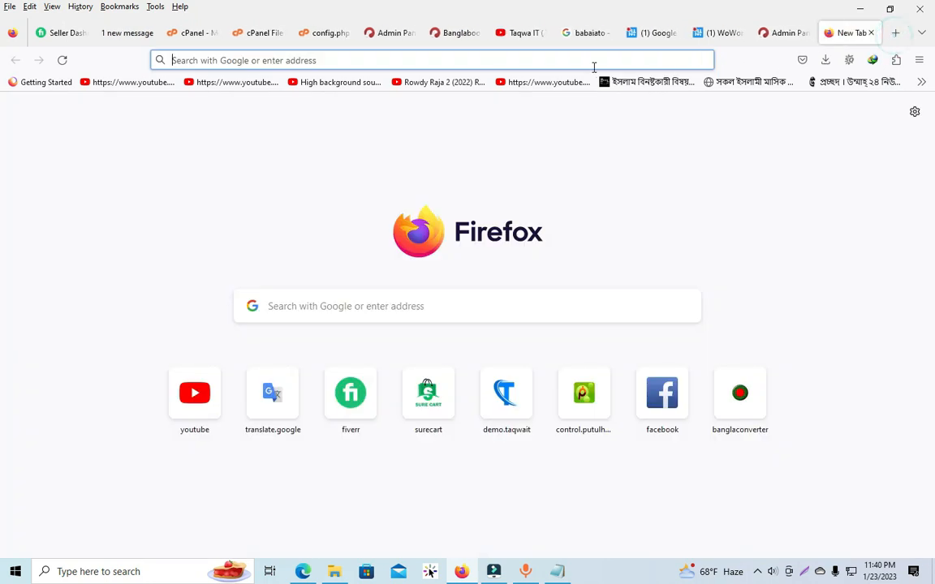
pyautogui.click(595, 64)
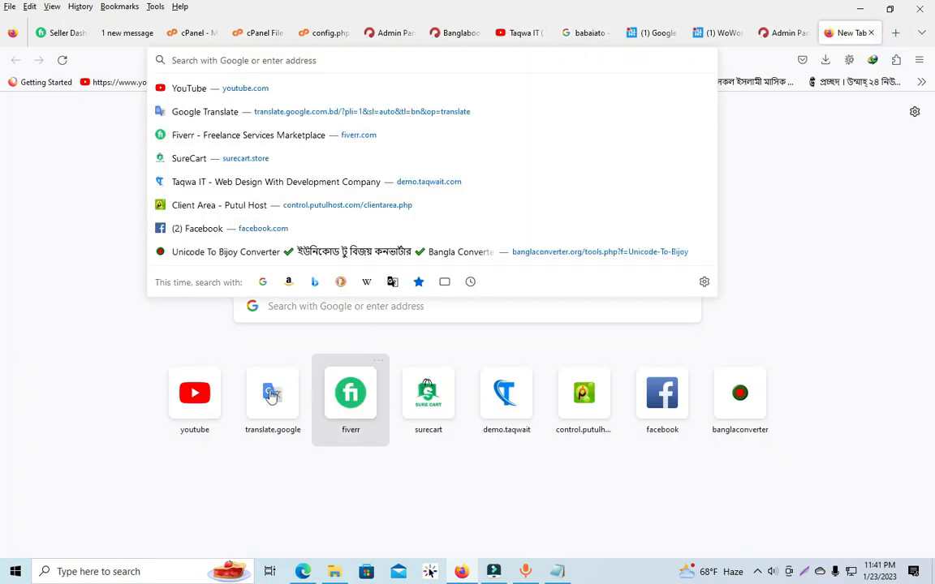
pyautogui.click(194, 395)
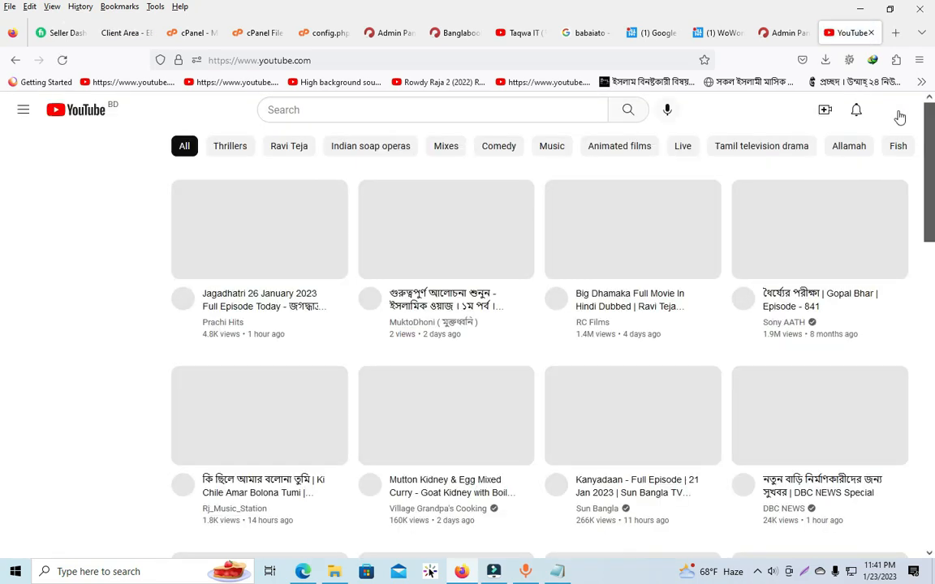
# - Go to the Taqwa IT channel page and scroll through its Channelytics stats and videos
pyautogui.click(896, 112)
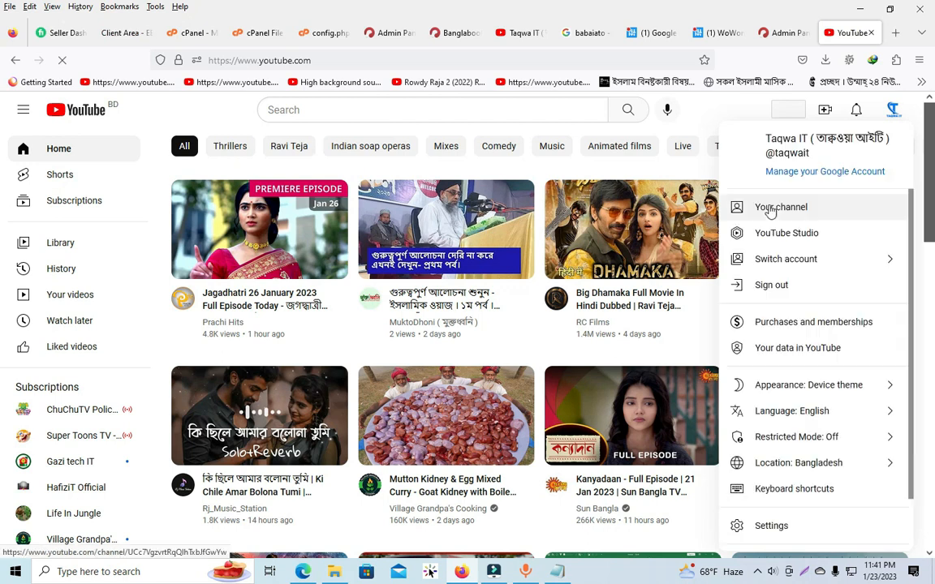
pyautogui.click(775, 197)
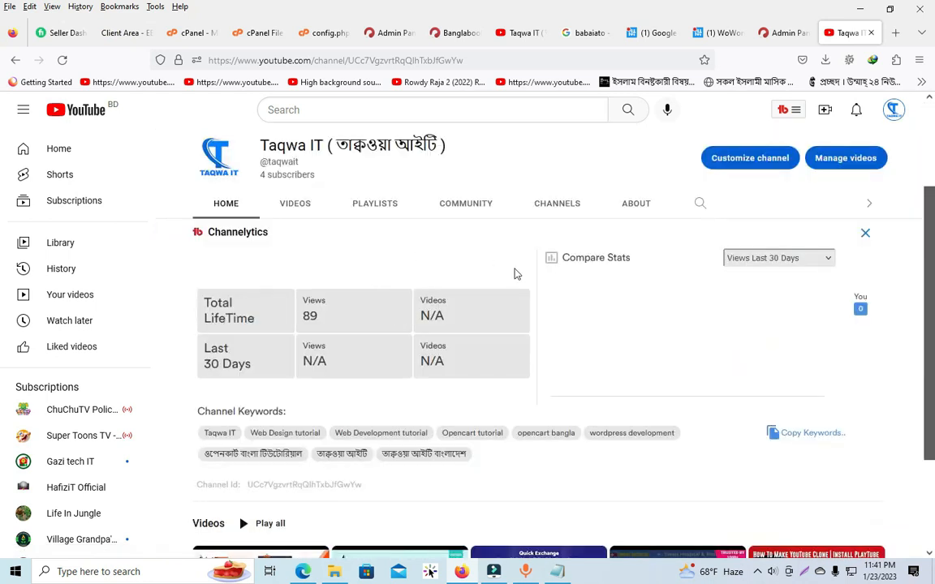
pyautogui.scroll(-3, 517, 300)
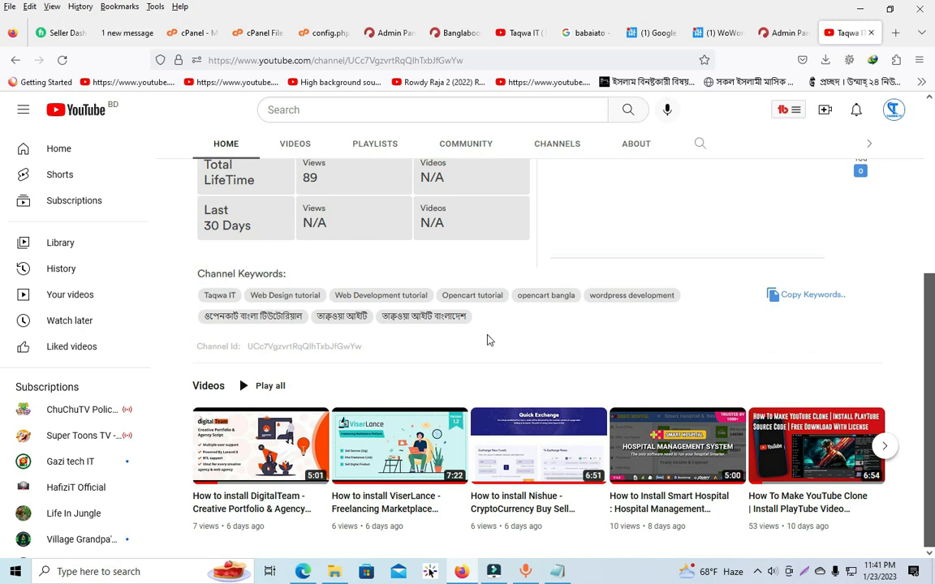
pyautogui.scroll(3, 703, 262)
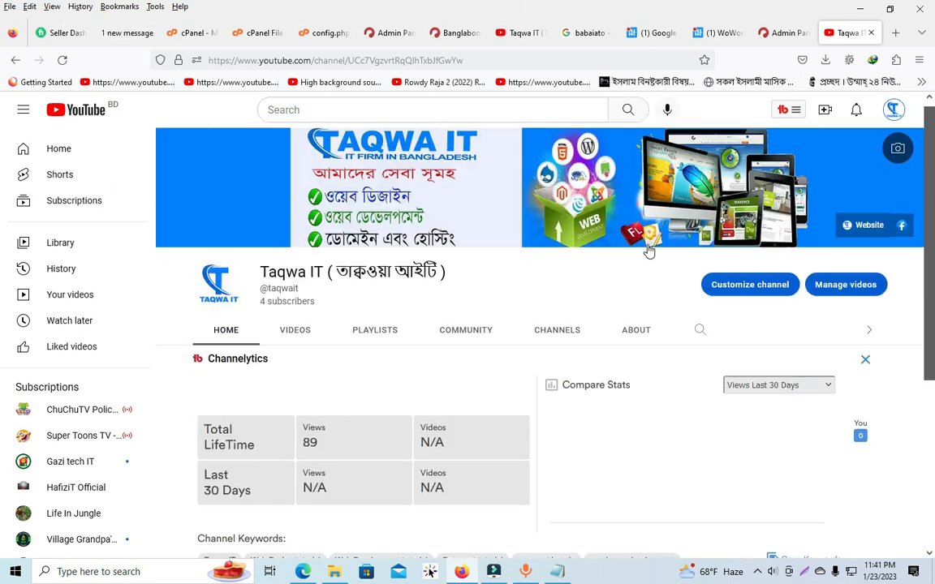
pyautogui.scroll(-1, 643, 269)
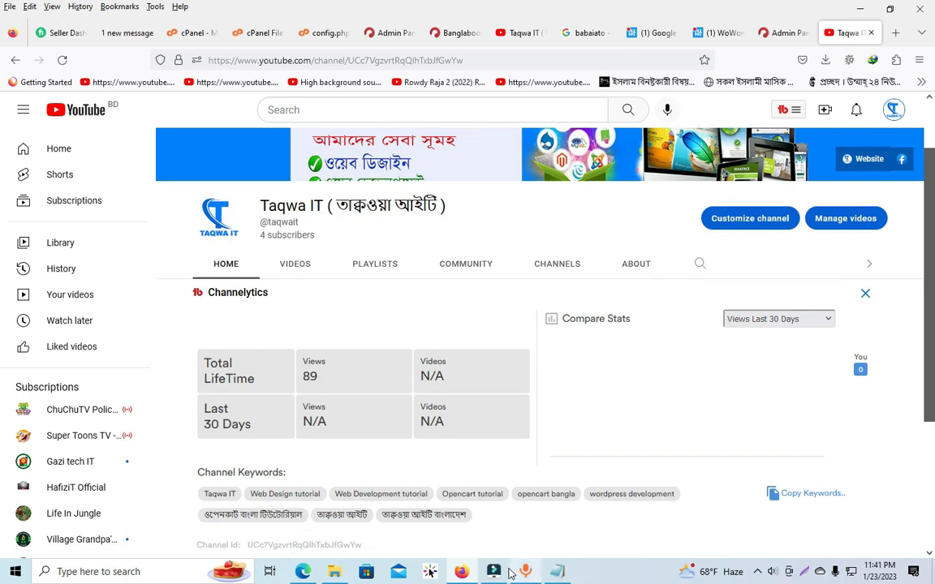
pyautogui.click(758, 571)
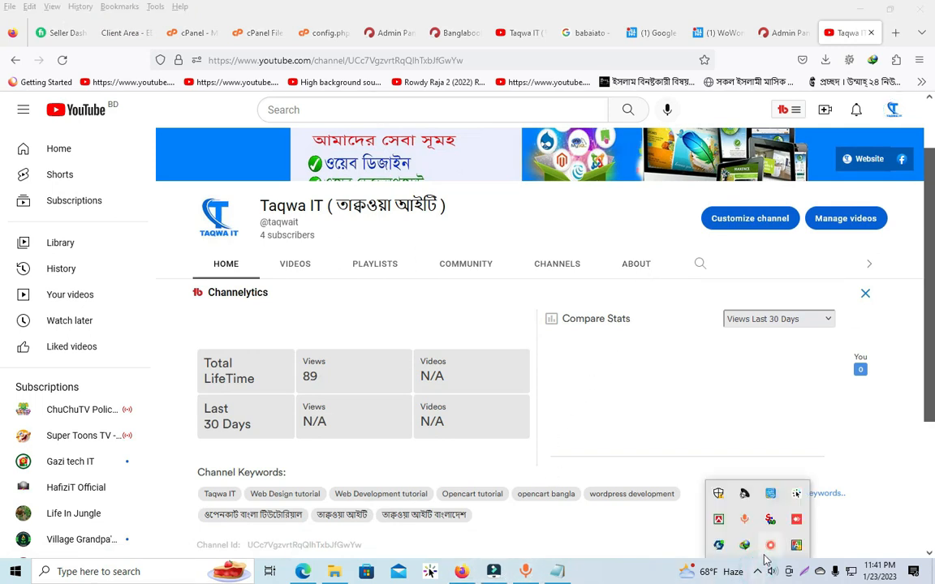